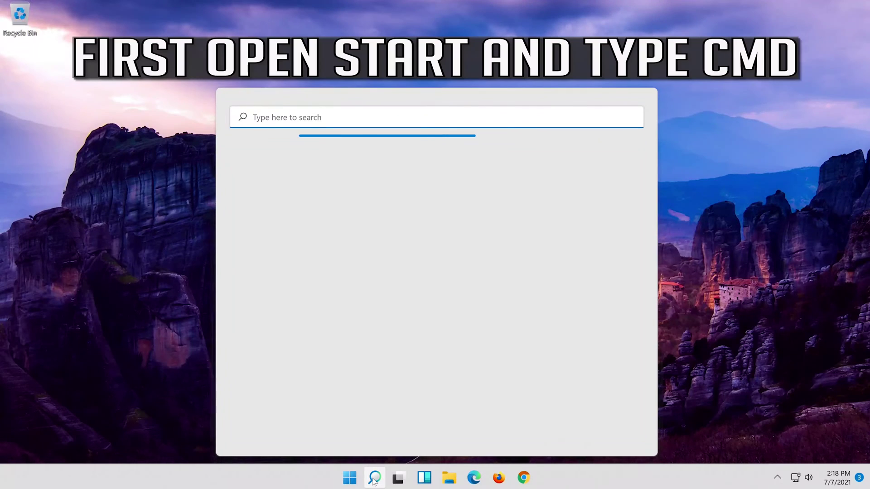
Step: Find Command Prompt by searching for cmd and run it as administrator, allowing it to make changes to the device
{"action": "type", "text": "cmd"}
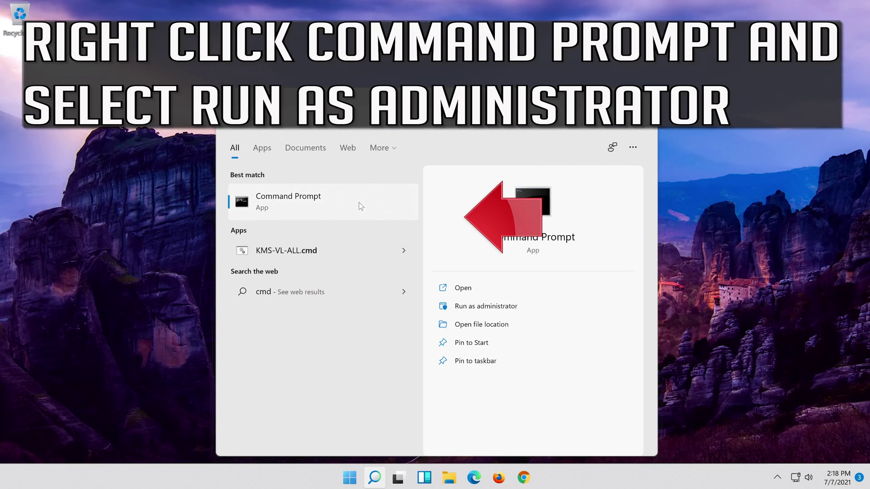
{"action": "right_click", "coordinate": [360, 204]}
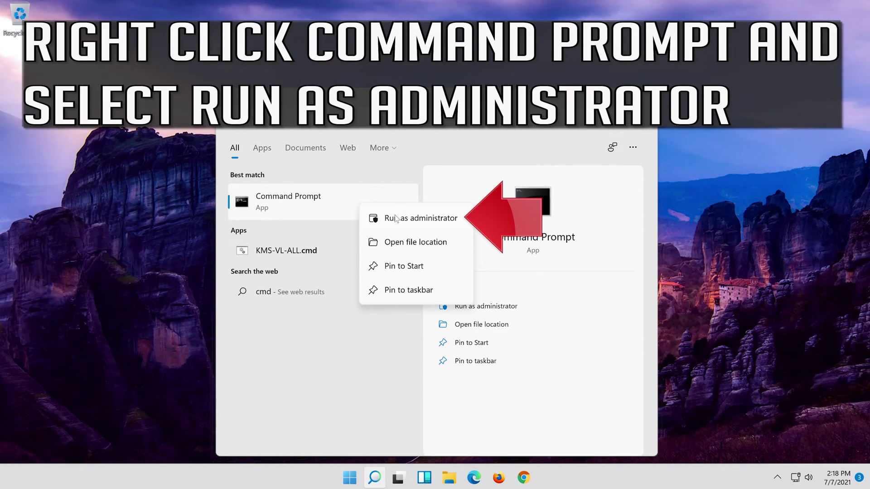
{"action": "left_click", "coordinate": [431, 220]}
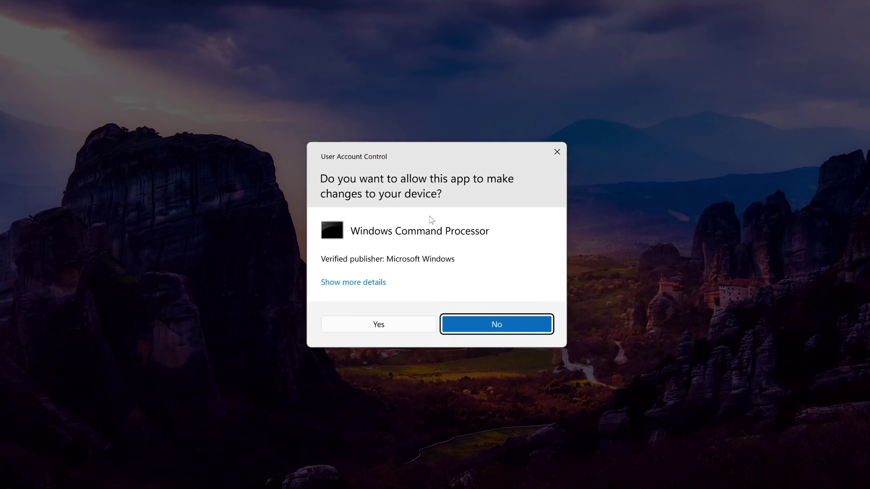
{"action": "left_click", "coordinate": [388, 324]}
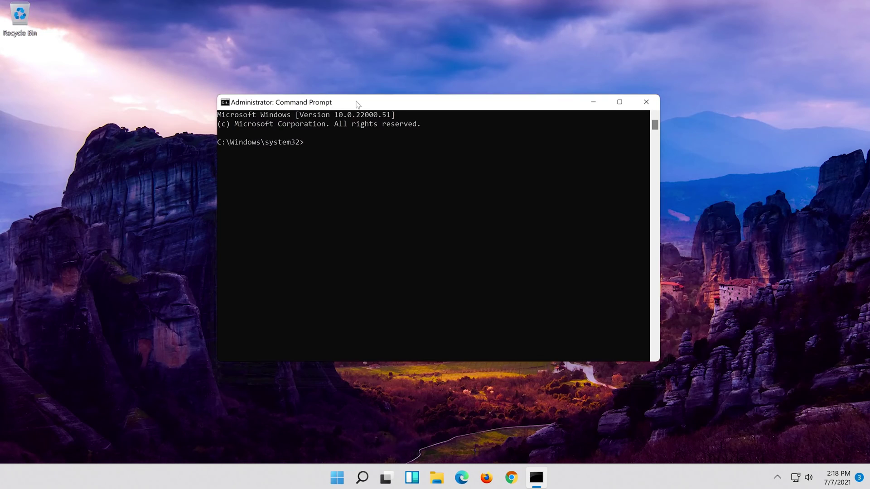
Step: Reset the TCP/IP stack by running netsh int ip reset c:\resetlog.txt in the command prompt
{"action": "type", "text": "n"}
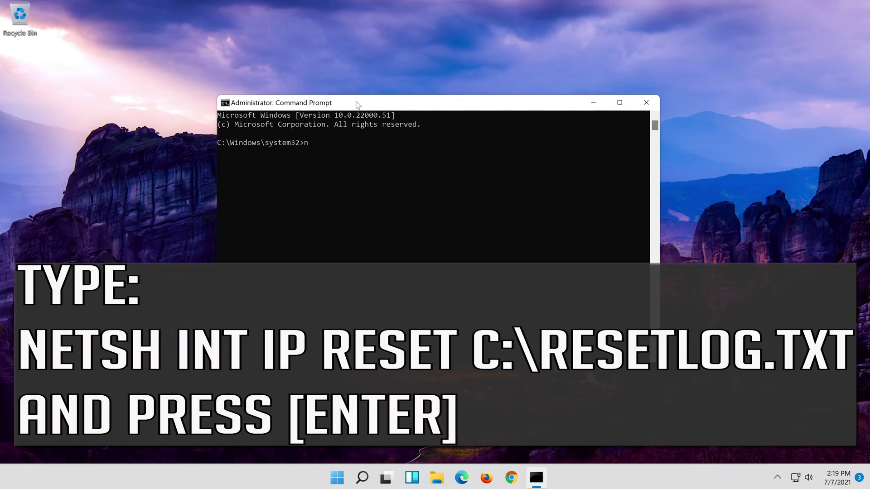
{"action": "type", "text": "etsh int ip reset c:\\resetlog"}
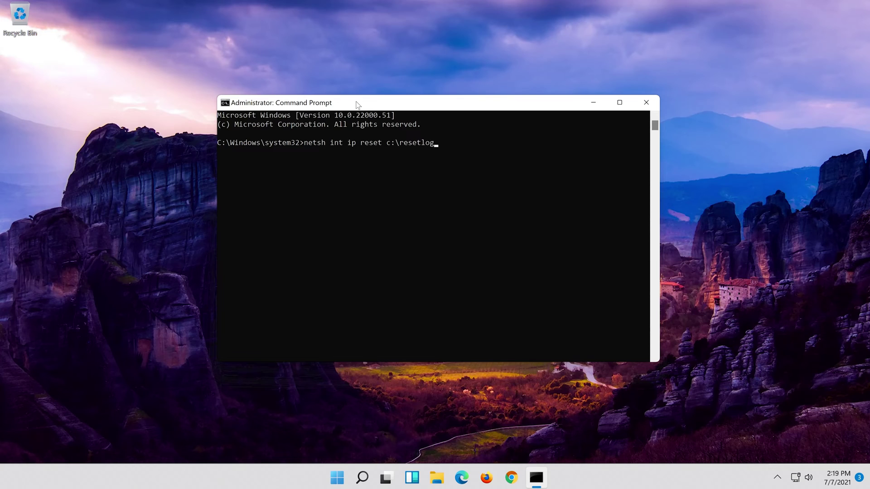
{"action": "type", "text": ".txt"}
{"action": "key", "text": "Return"}
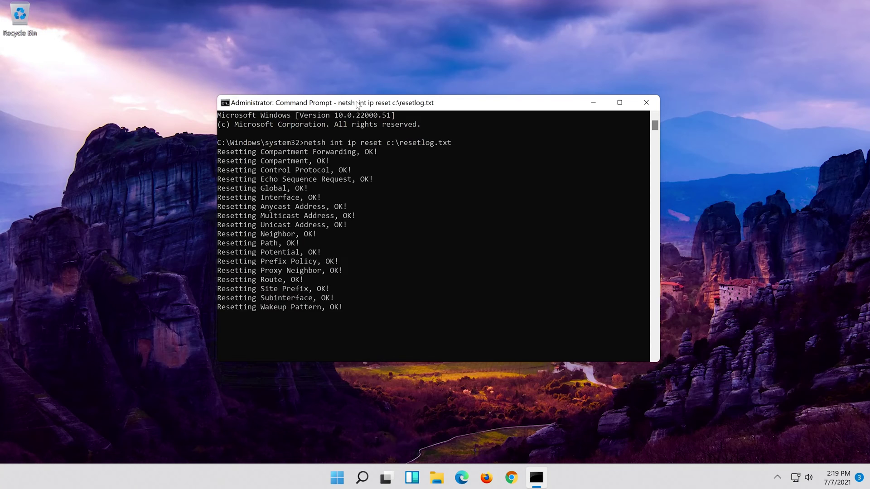
Step: Reset the Winsock catalog by running netsh winsock reset
{"action": "type", "text": "net"}
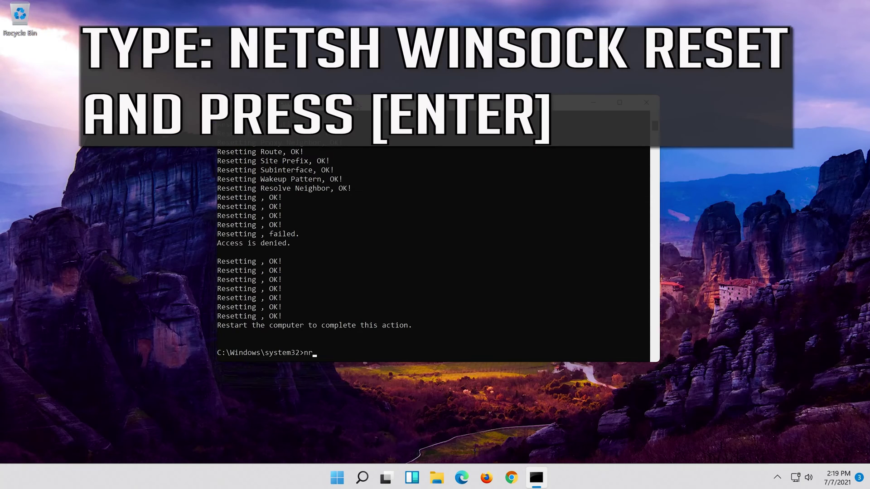
{"action": "type", "text": "sh winsock reset"}
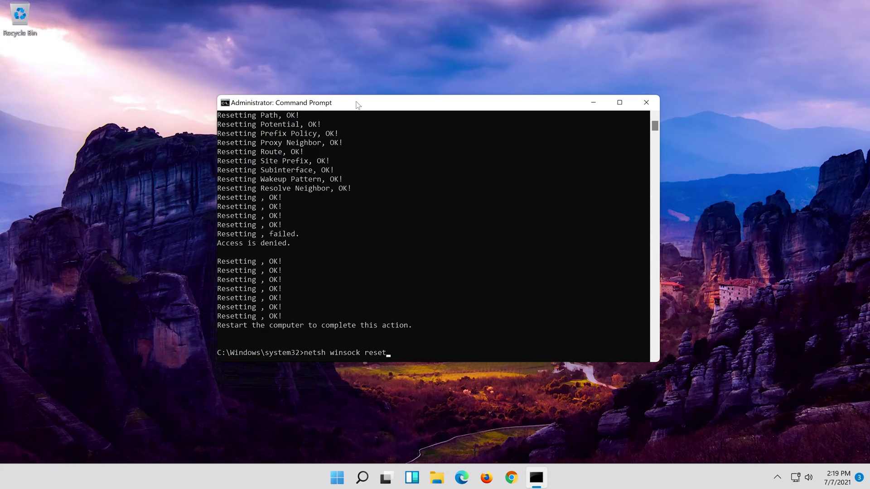
{"action": "key", "text": "Return"}
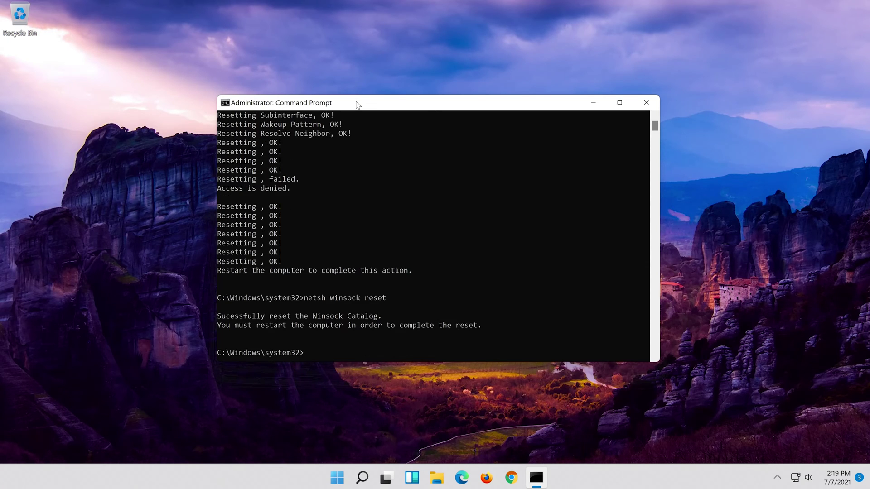
Step: Flush the DNS resolver cache with ipconfig /flushdns and close the command prompt with exit
{"action": "type", "text": "ipconfig "}
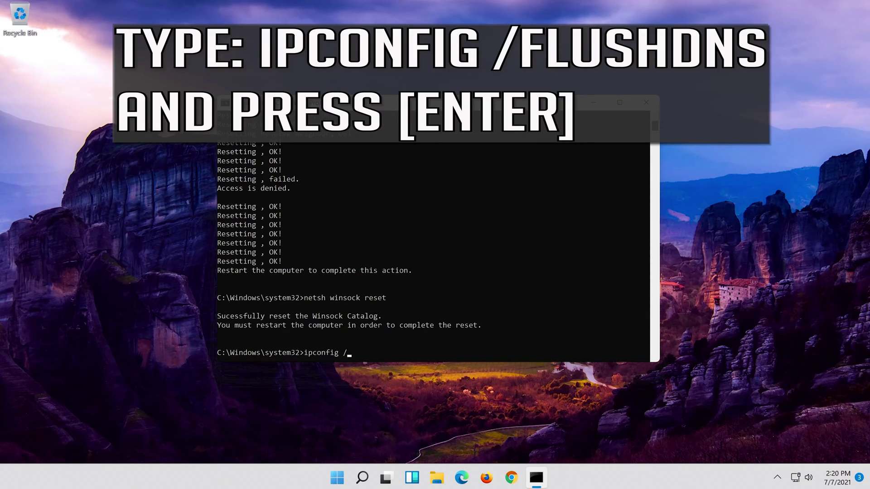
{"action": "type", "text": "/flushdns"}
{"action": "key", "text": "Return"}
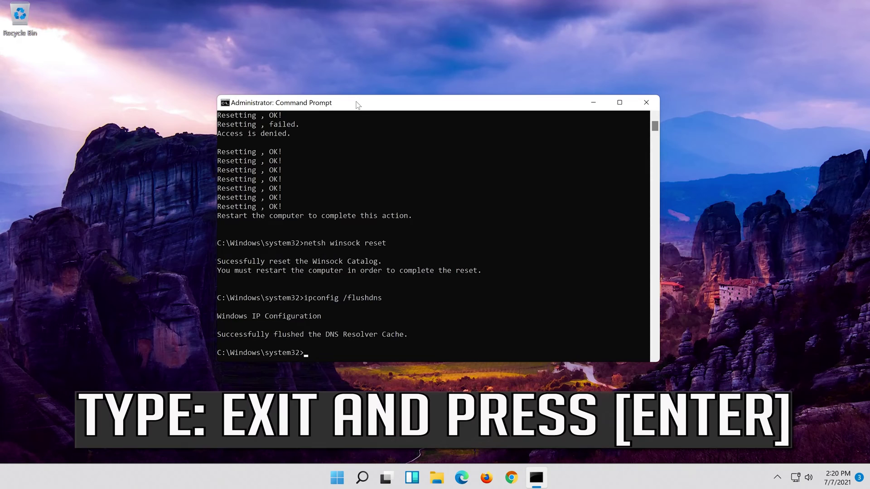
{"action": "type", "text": "exit"}
{"action": "key", "text": "Return"}
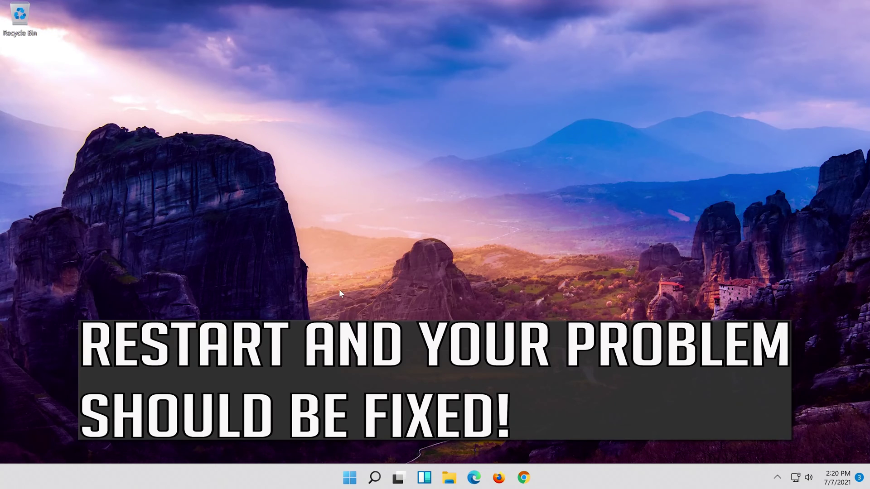
Step: Restart the computer from the desktop
{"action": "left_click", "coordinate": [350, 478]}
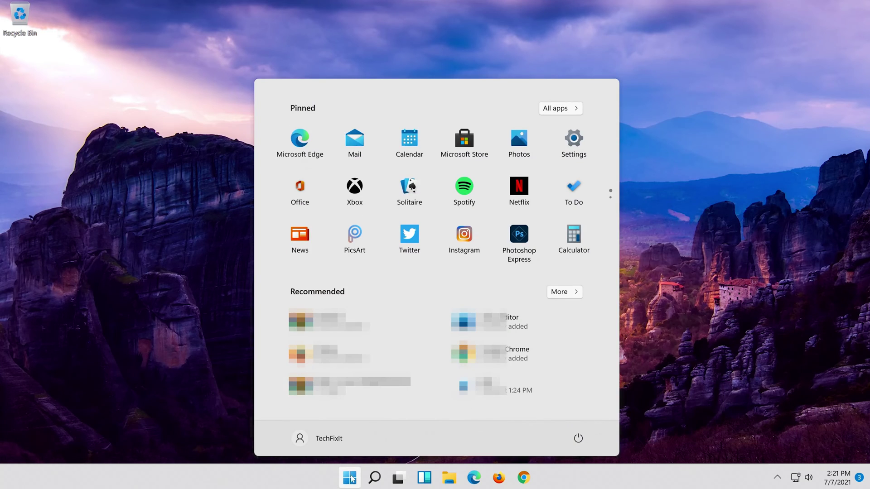
{"action": "left_click", "coordinate": [579, 439]}
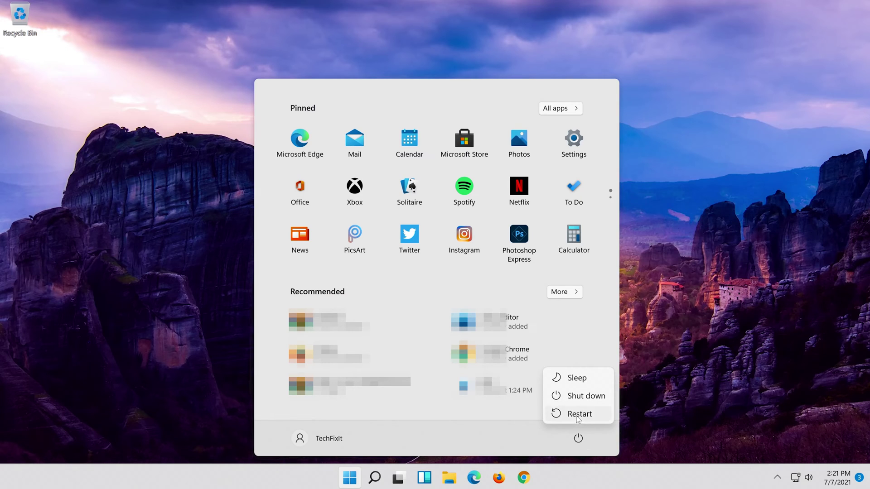
{"action": "left_click", "coordinate": [578, 417]}
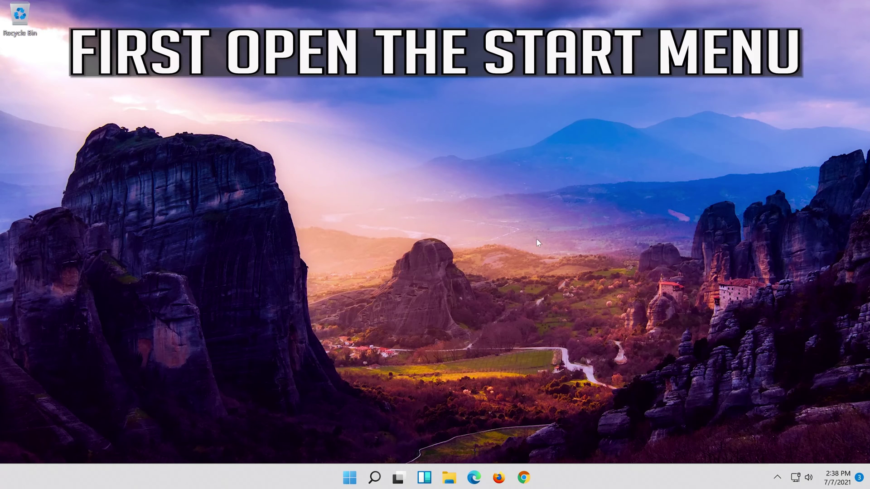
Step: Search for the Settings app and open the Ethernet adapter's page under Network & internet
{"action": "left_click", "coordinate": [376, 478]}
{"action": "type", "text": "settings"}
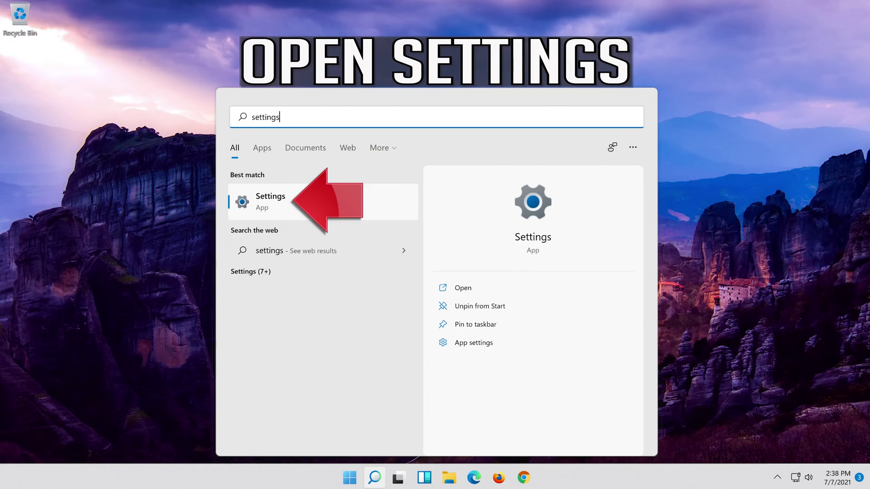
{"action": "left_click", "coordinate": [335, 203]}
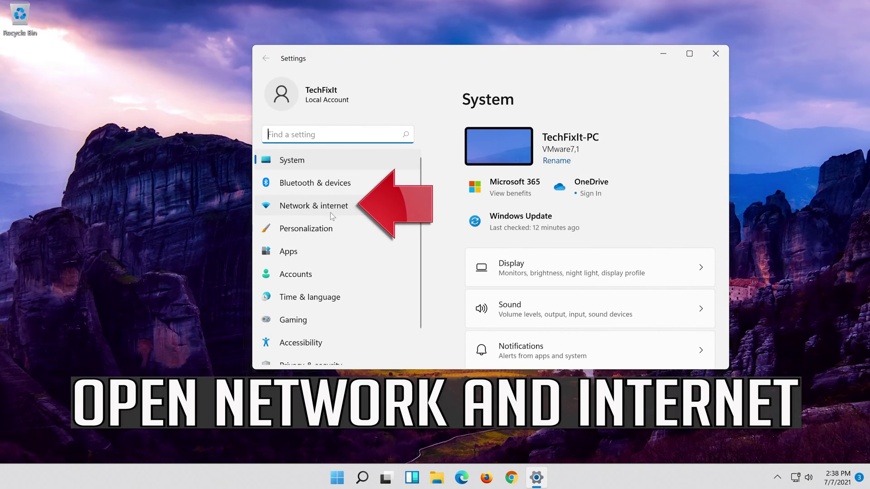
{"action": "left_click", "coordinate": [362, 213]}
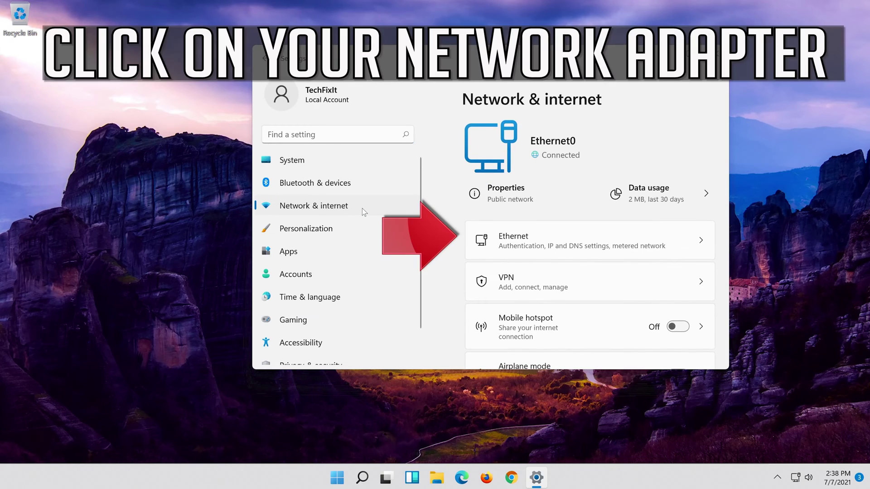
{"action": "left_click", "coordinate": [614, 246]}
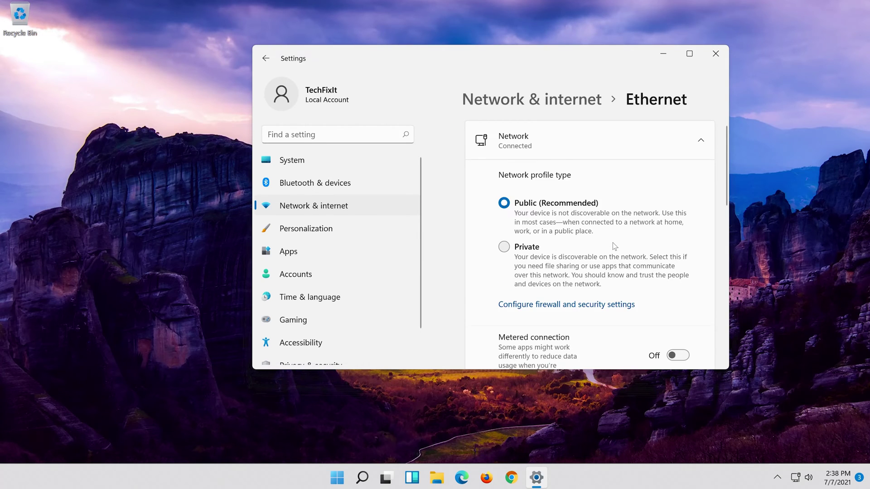
Step: Edit the Ethernet adapter's DNS server assignment and switch it to Manual
{"action": "scroll", "coordinate": [615, 246], "scroll_direction": "down", "scroll_amount": 5}
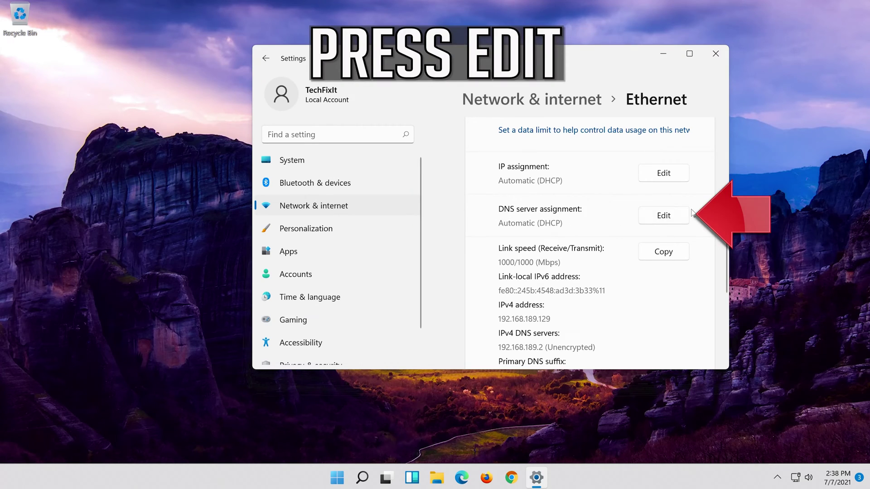
{"action": "left_click", "coordinate": [651, 219]}
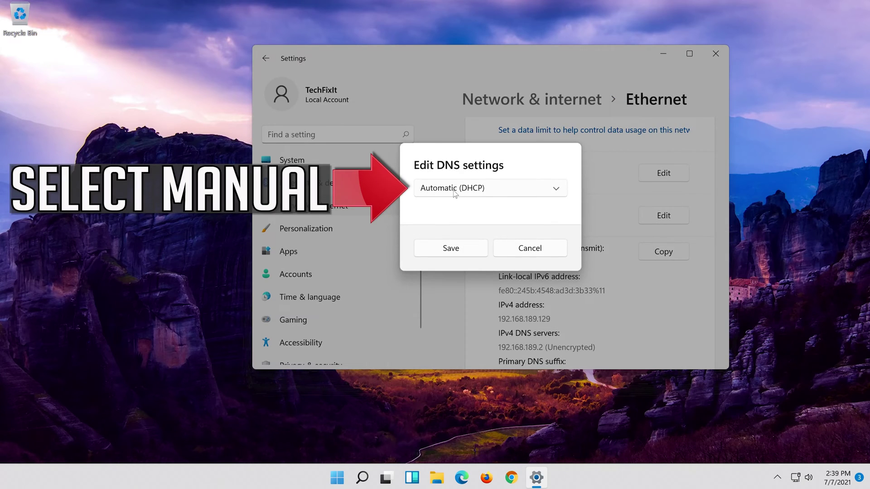
{"action": "left_click", "coordinate": [454, 190]}
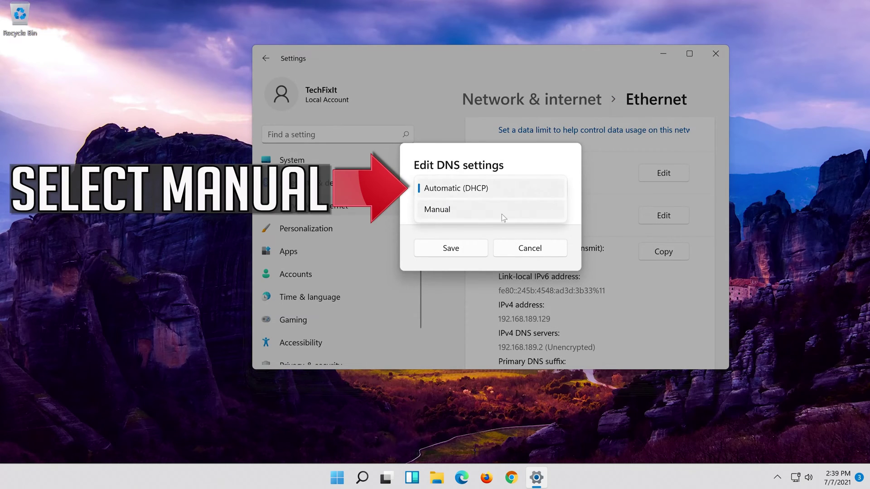
{"action": "left_click", "coordinate": [483, 213]}
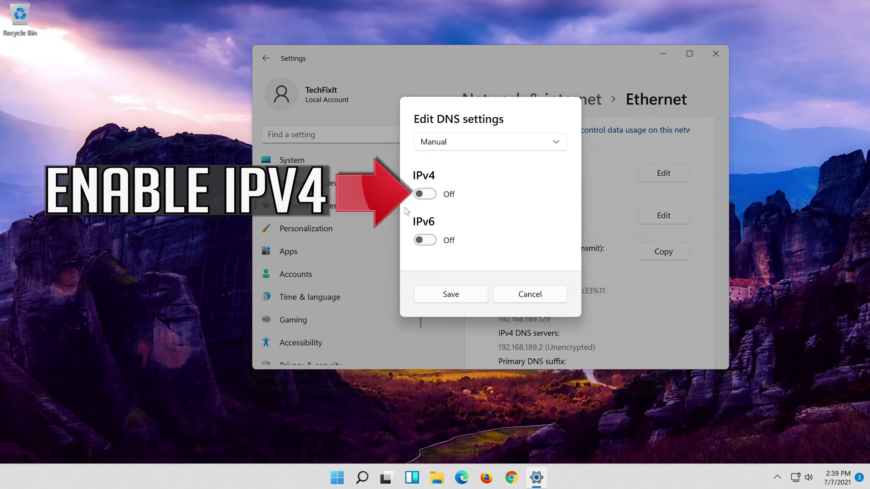
Step: Enable IPv4 and set the preferred DNS to 8.8.8.8 with encryption "Encrypted preferred, unencrypted allowed"
{"action": "left_click", "coordinate": [434, 196]}
{"action": "left_click", "coordinate": [525, 180]}
{"action": "type", "text": "8.8"}
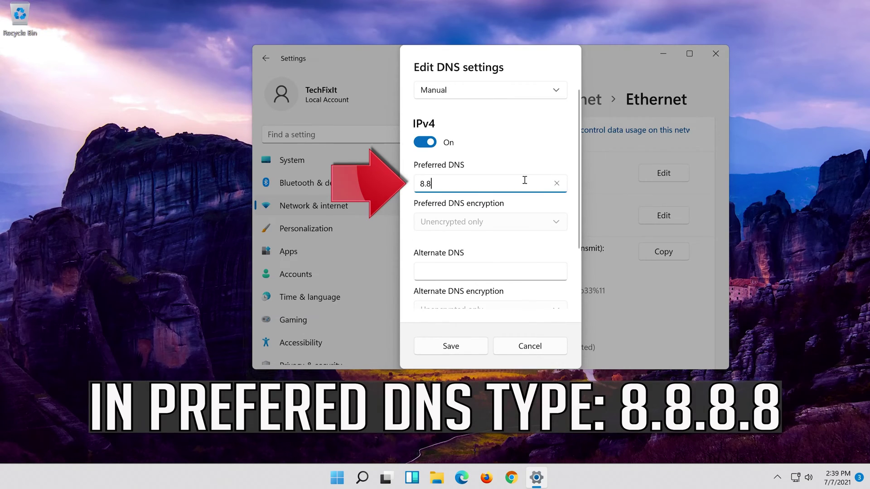
{"action": "type", "text": ".8.8"}
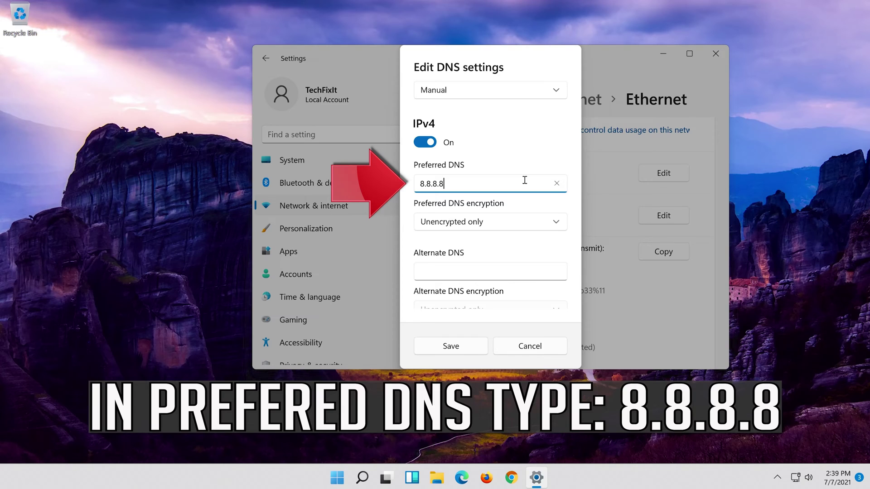
{"action": "left_click", "coordinate": [556, 220]}
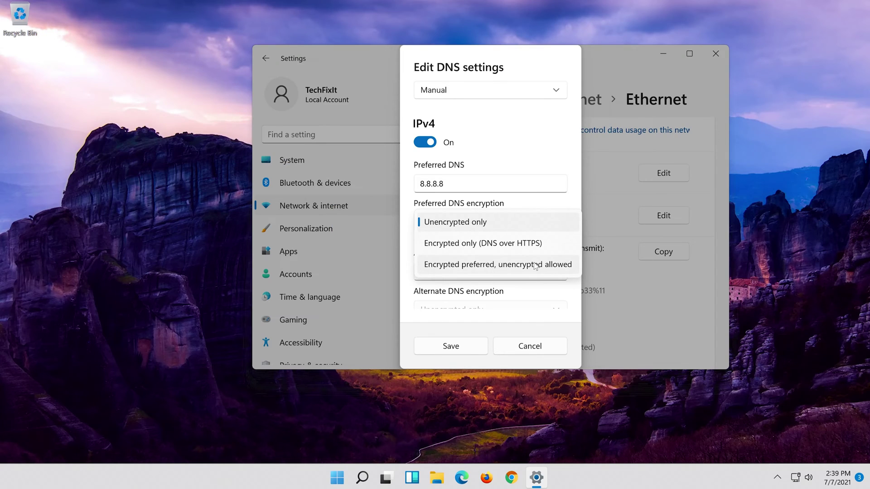
{"action": "left_click", "coordinate": [536, 267]}
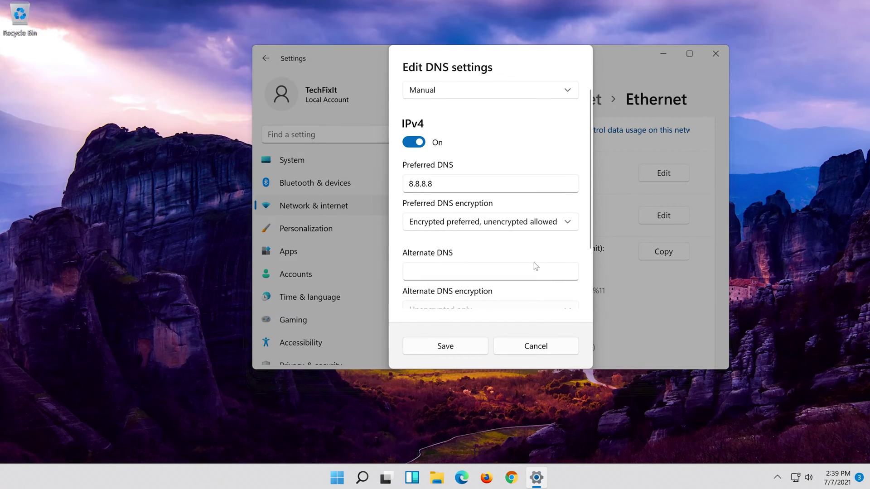
Step: Set the alternate DNS to 8.8.4.4 with encryption "Encrypted preferred, unencrypted allowed" and save the DNS settings
{"action": "left_click", "coordinate": [523, 270]}
{"action": "type", "text": "8.8."}
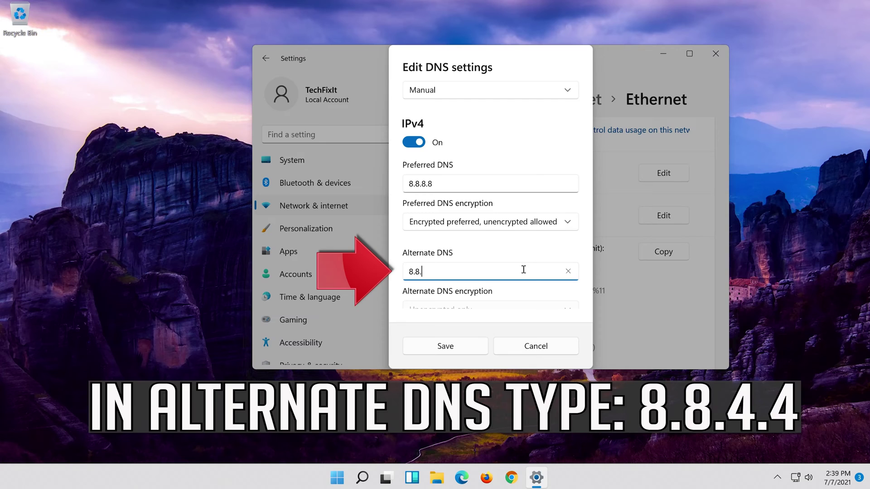
{"action": "type", "text": "4.4"}
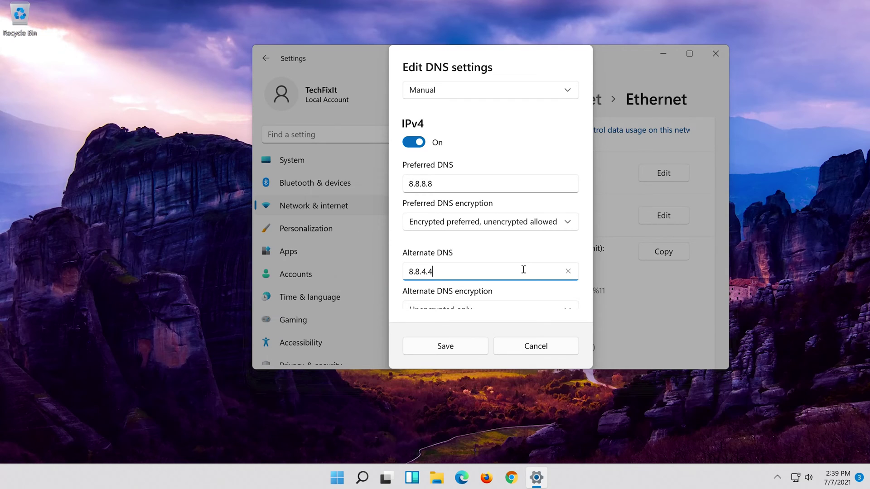
{"action": "scroll", "coordinate": [558, 258], "scroll_direction": "down", "scroll_amount": 3}
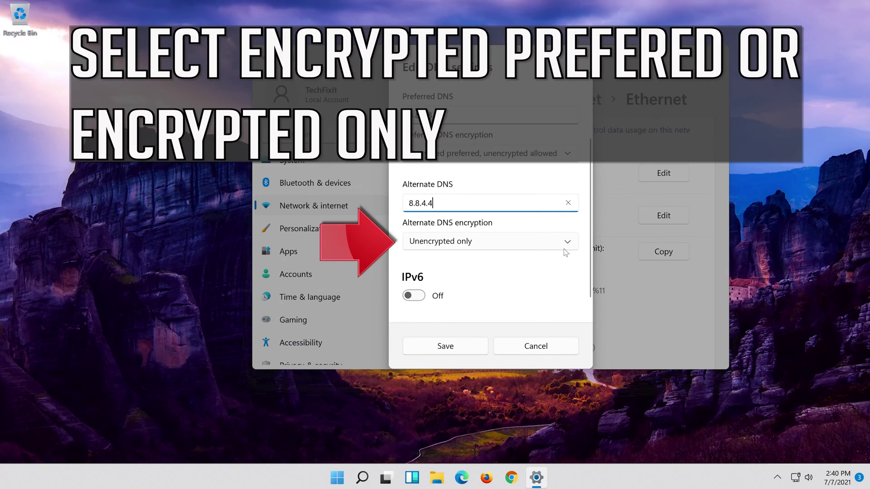
{"action": "left_click", "coordinate": [523, 242]}
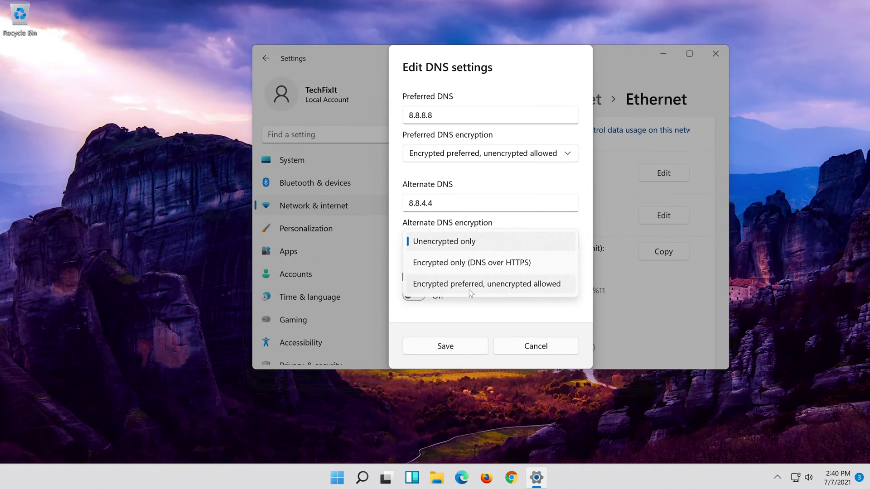
{"action": "left_click", "coordinate": [514, 284]}
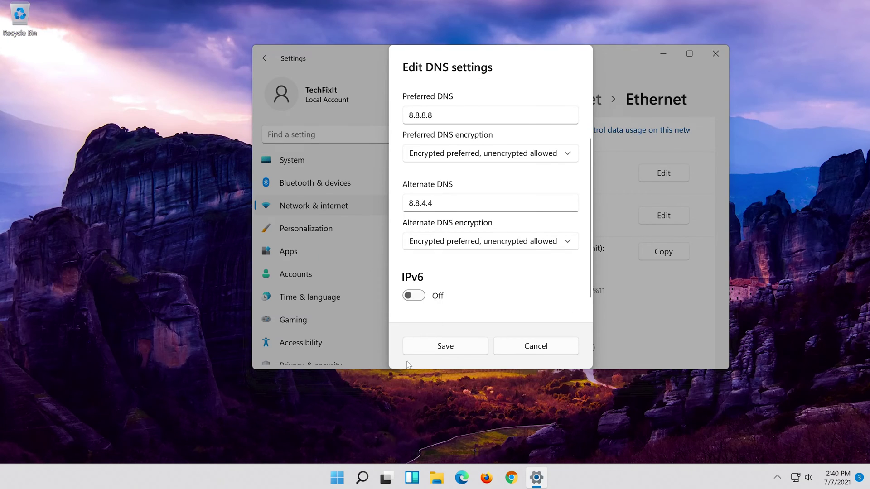
{"action": "left_click", "coordinate": [432, 349]}
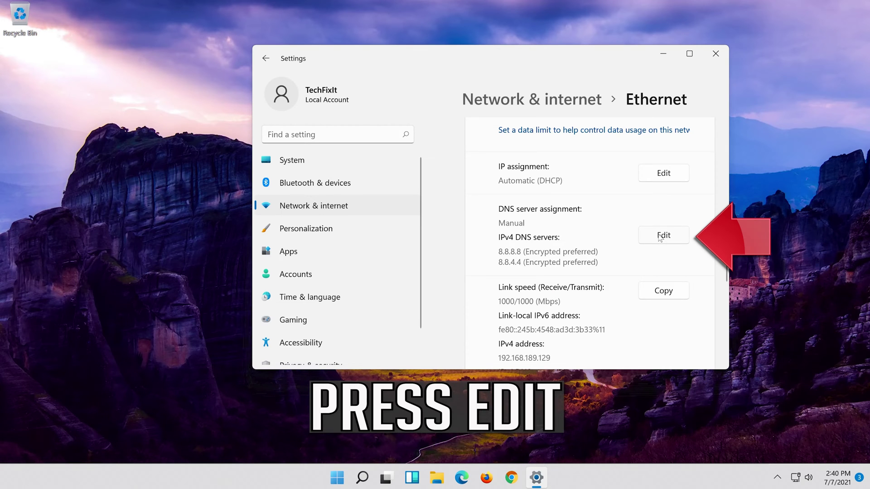
Step: Edit the Ethernet adapter's DNS settings: turn off IPv4, switch the assignment back to Automatic (DHCP) and save
{"action": "left_click", "coordinate": [660, 236]}
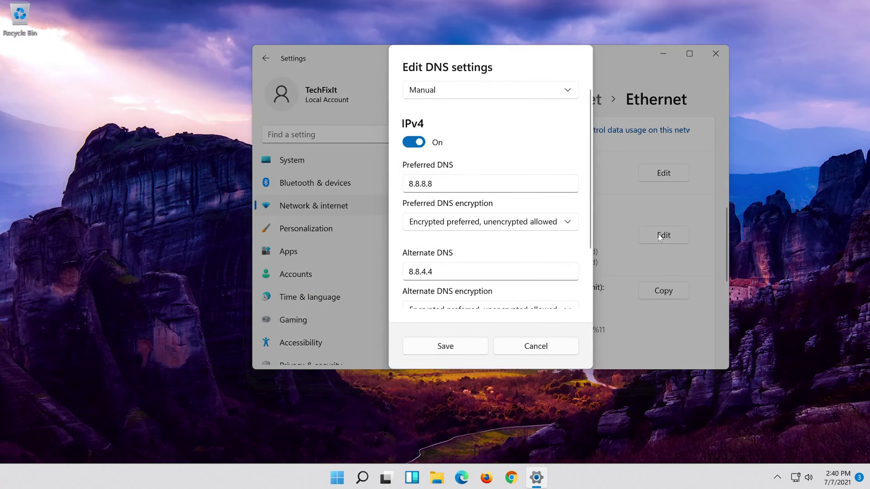
{"action": "left_click", "coordinate": [420, 143]}
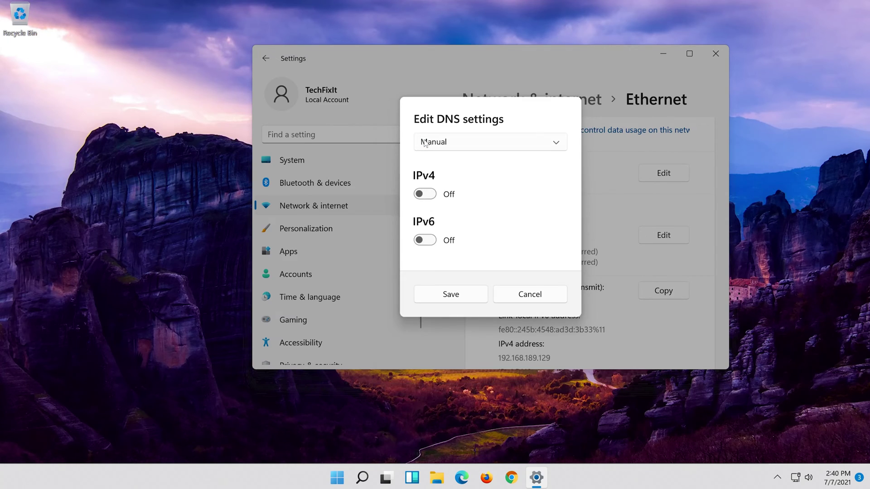
{"action": "left_click", "coordinate": [487, 143]}
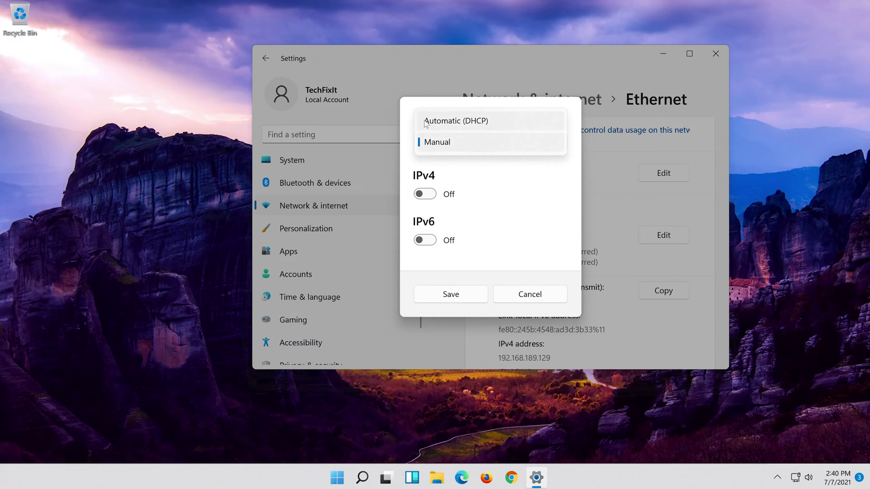
{"action": "left_click", "coordinate": [507, 120]}
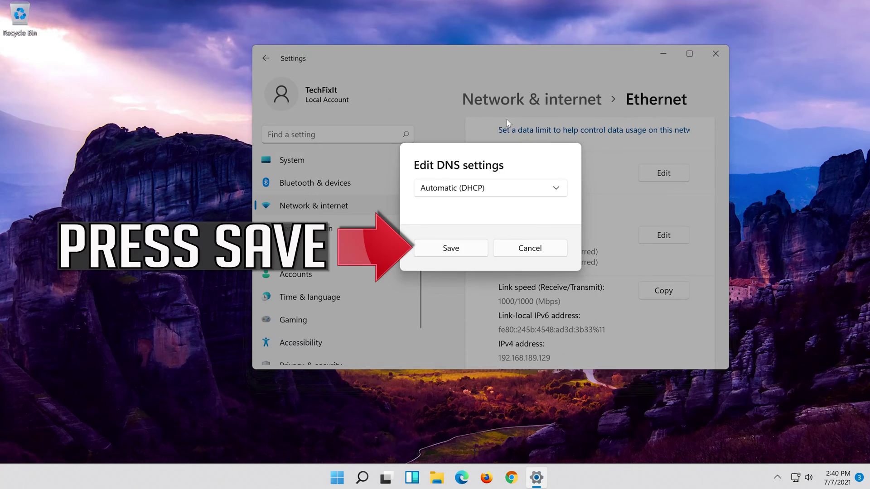
{"action": "left_click", "coordinate": [451, 249]}
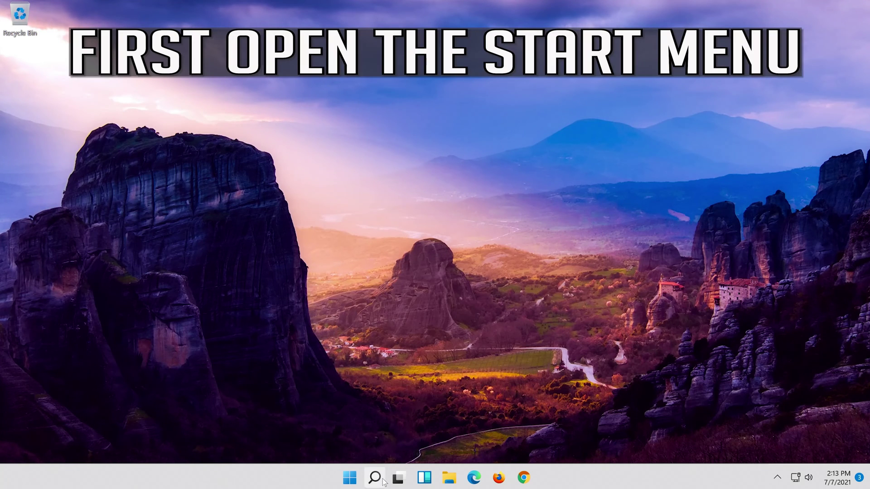
Step: Search for the Settings app and open Advanced network settings under Network & internet
{"action": "left_click", "coordinate": [383, 481]}
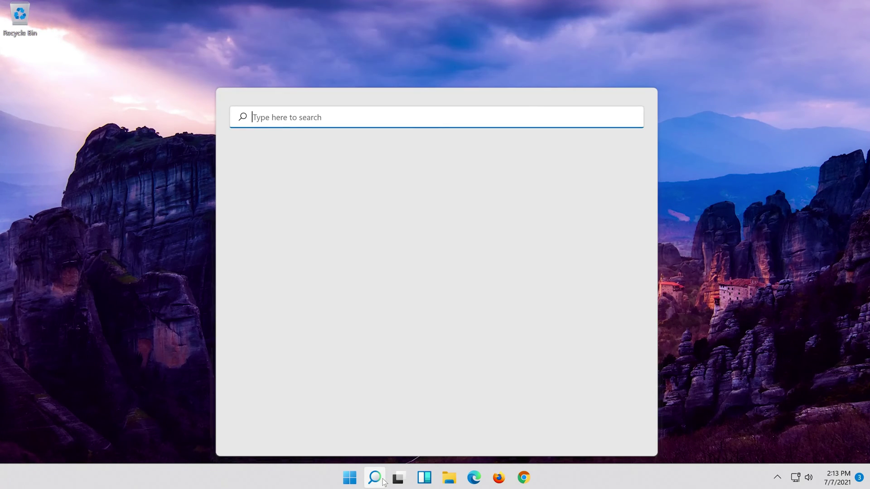
{"action": "type", "text": "settings"}
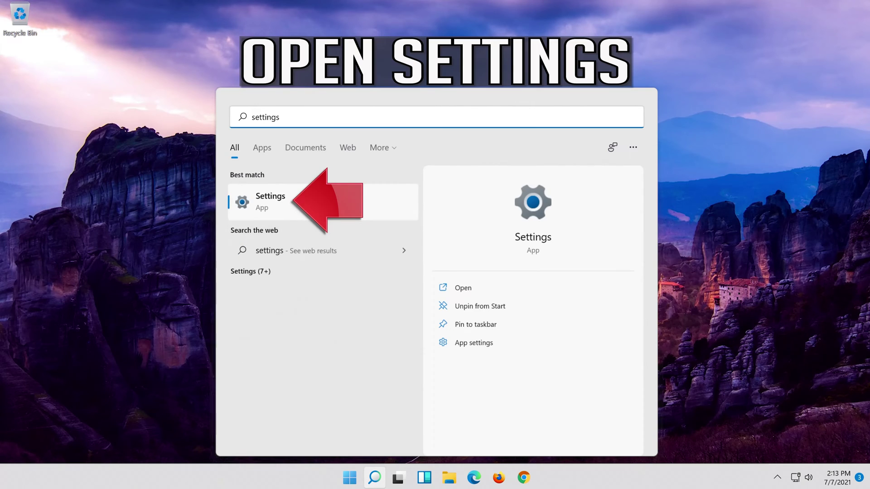
{"action": "left_click", "coordinate": [323, 199]}
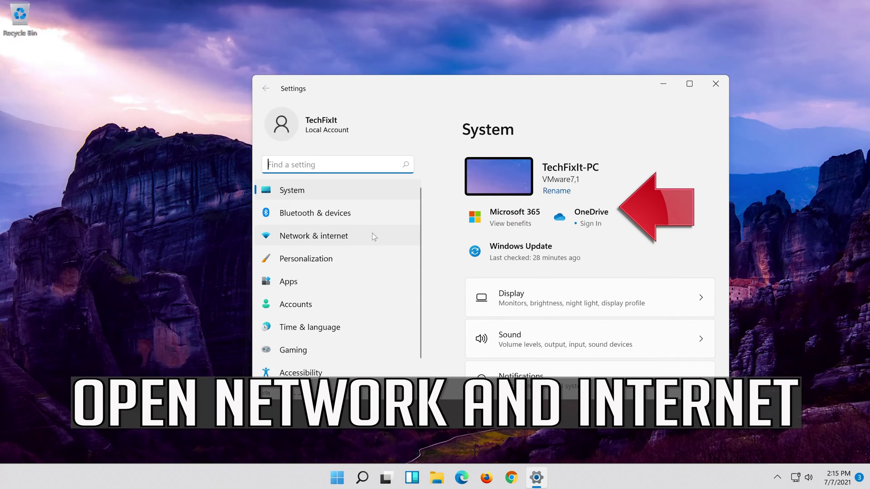
{"action": "left_click", "coordinate": [336, 238]}
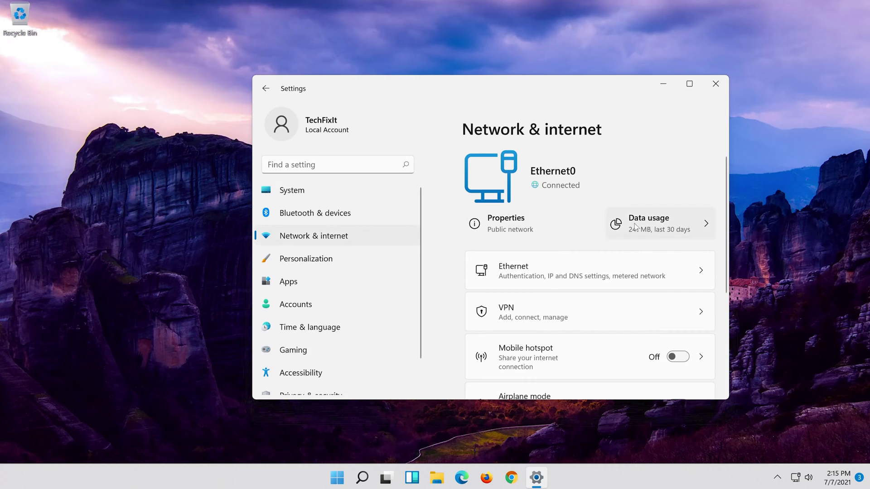
{"action": "scroll", "coordinate": [626, 227], "scroll_direction": "down", "scroll_amount": 4}
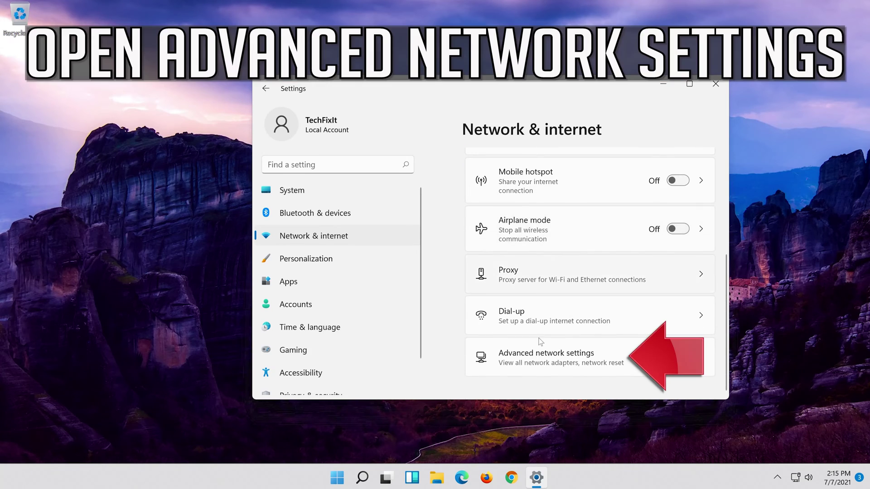
{"action": "left_click", "coordinate": [533, 362]}
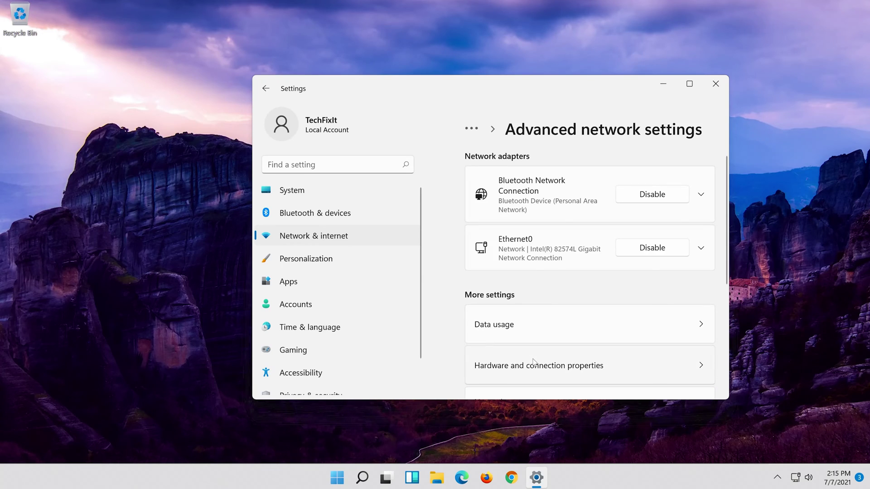
Step: Run Network reset to return all network adapters to factory settings and confirm the reset
{"action": "scroll", "coordinate": [534, 362], "scroll_direction": "down", "scroll_amount": 3}
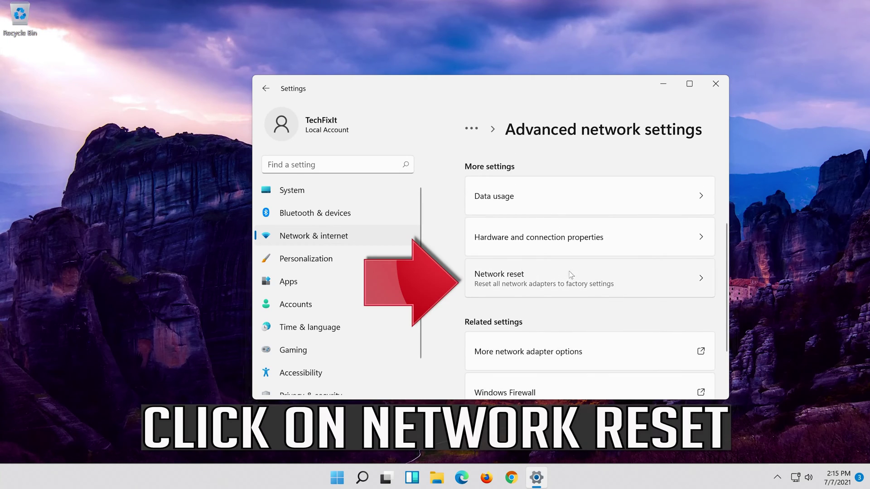
{"action": "left_click", "coordinate": [570, 281]}
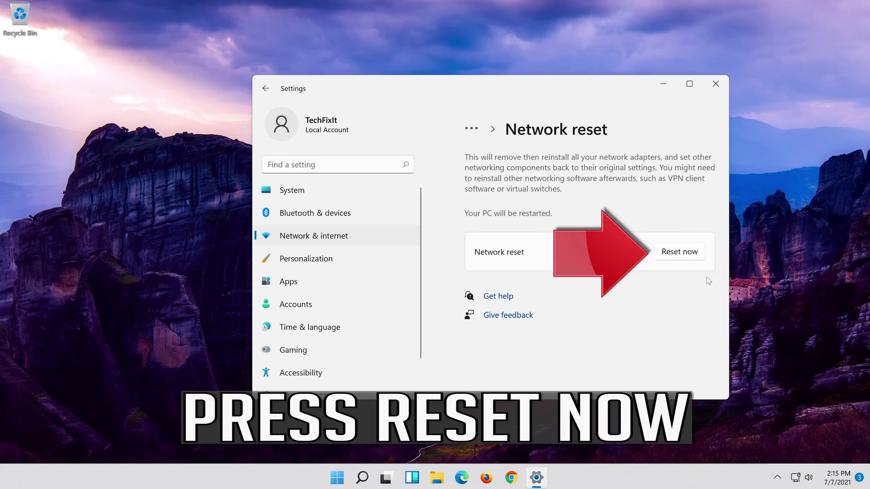
{"action": "left_click", "coordinate": [685, 251]}
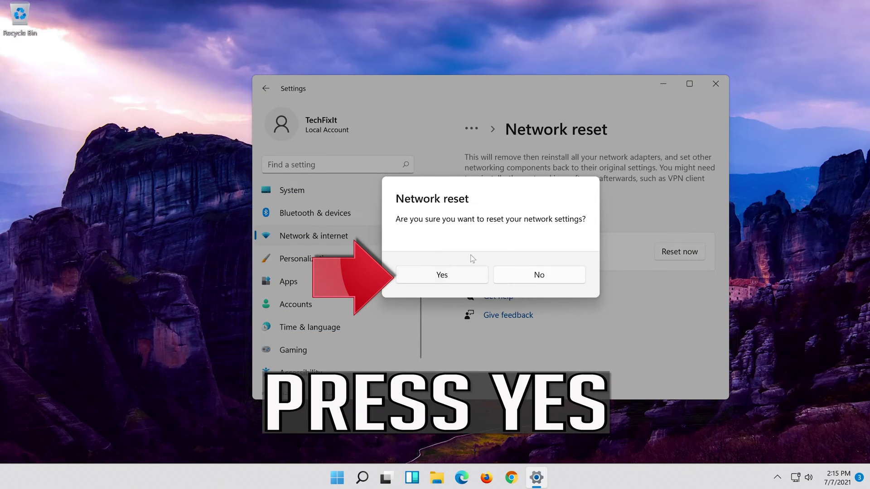
{"action": "left_click", "coordinate": [442, 276]}
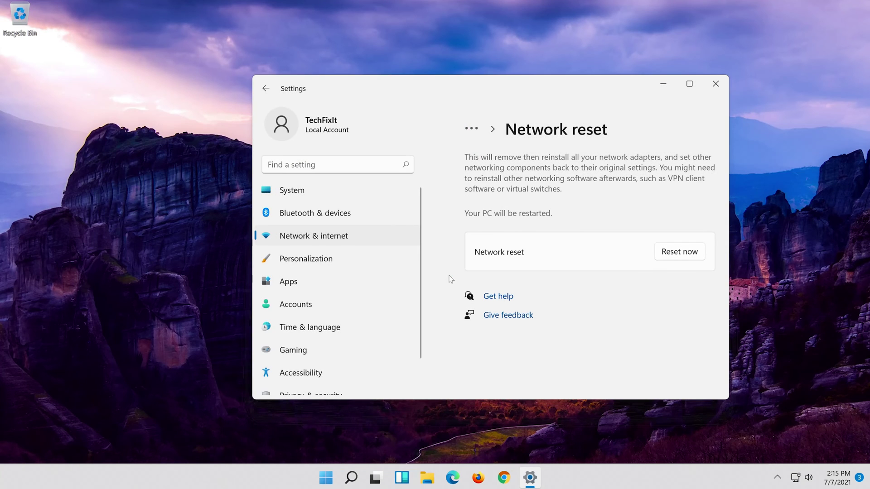
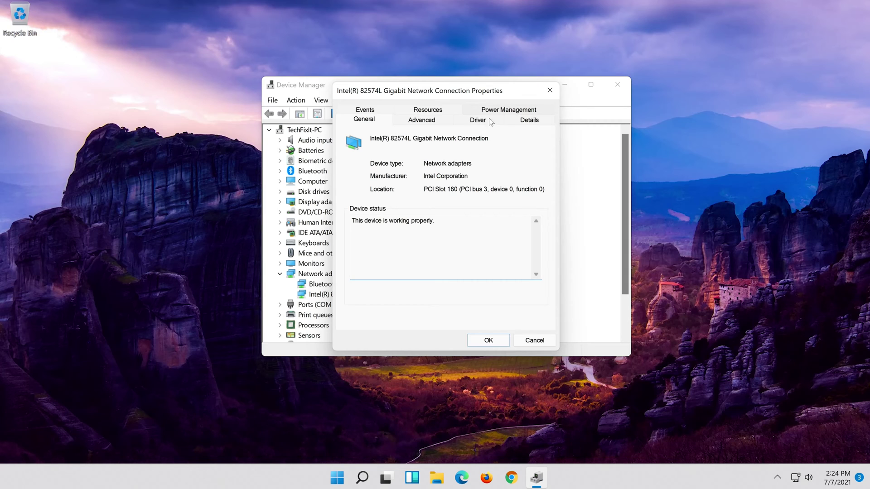
Step: Search automatically for an updated driver for the Intel(R) 82574L Gigabit Network Connection and extend the search to Windows Update
{"action": "left_click", "coordinate": [480, 122]}
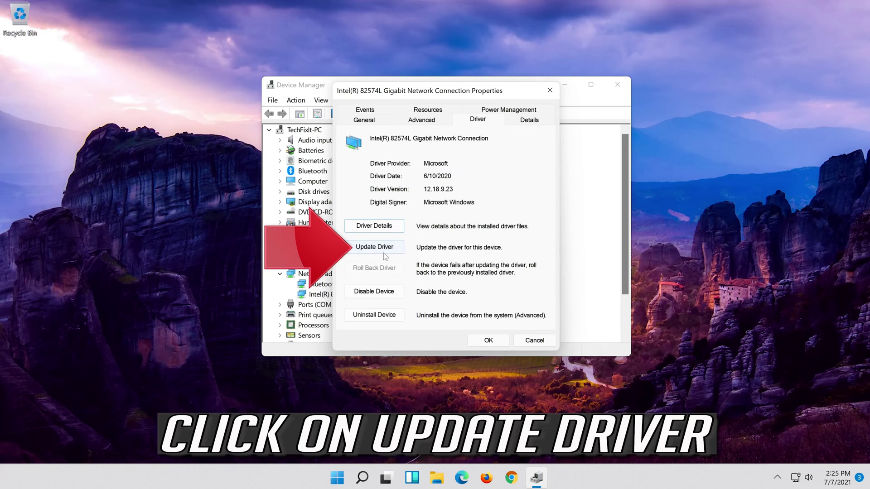
{"action": "left_click", "coordinate": [363, 252]}
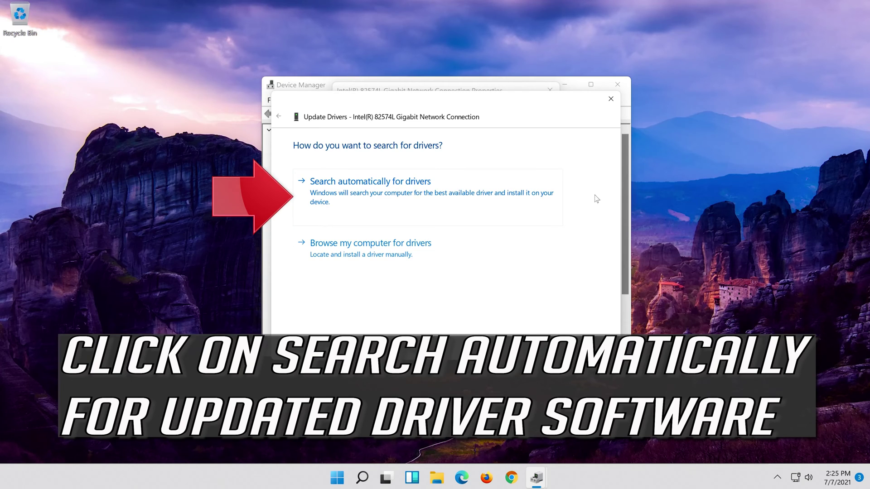
{"action": "left_click", "coordinate": [376, 198]}
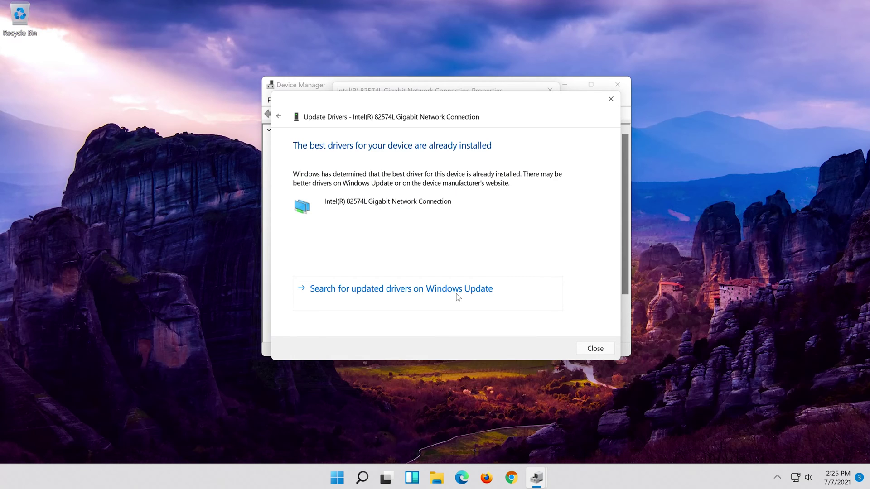
{"action": "left_click", "coordinate": [457, 297]}
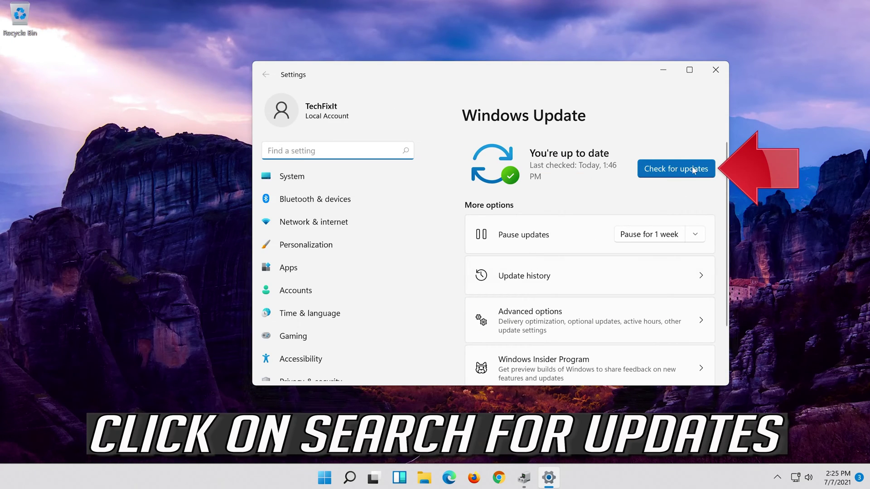
{"action": "left_click", "coordinate": [680, 176]}
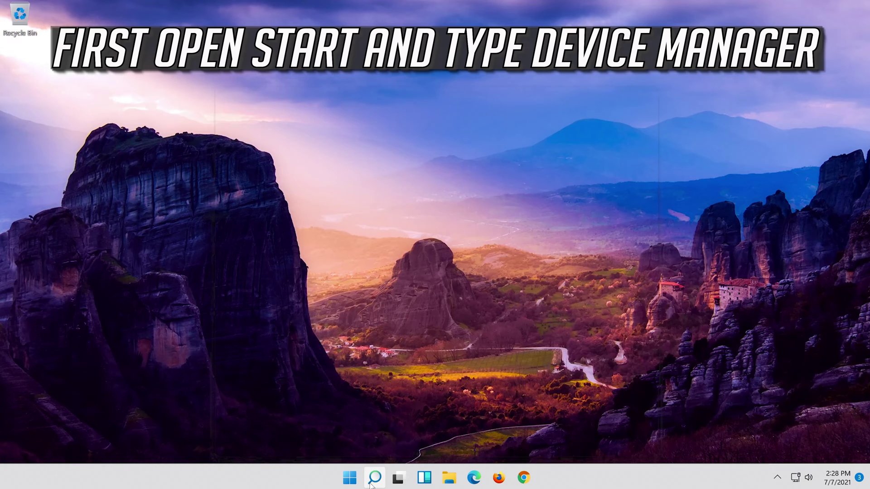
Step: Search for Device Manager, open it and expand the Network adapters category
{"action": "left_click", "coordinate": [372, 482]}
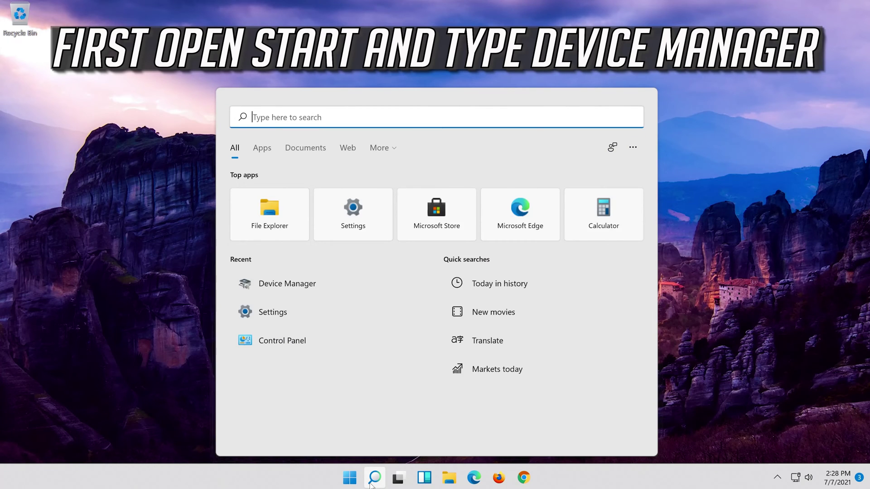
{"action": "type", "text": "device manager"}
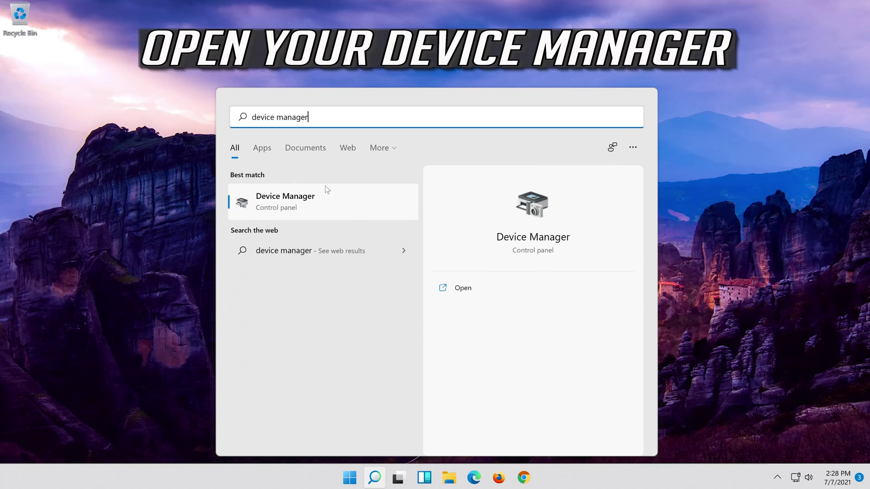
{"action": "left_click", "coordinate": [307, 206]}
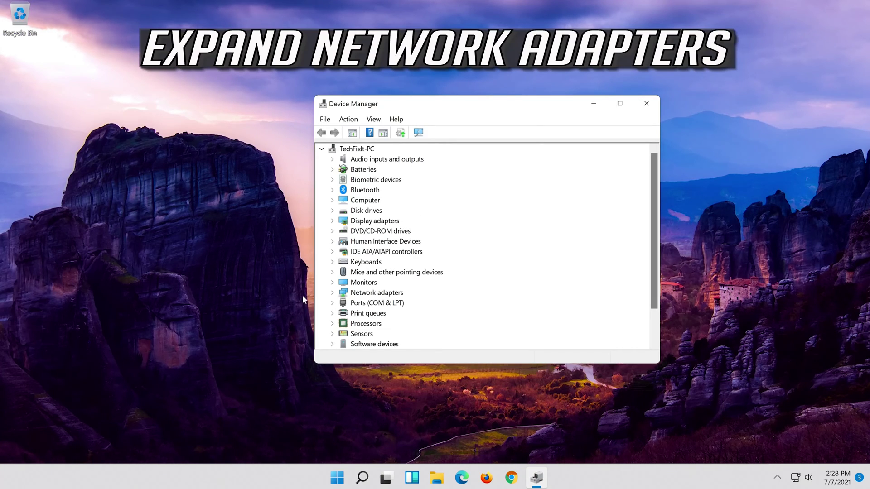
{"action": "left_click", "coordinate": [333, 293]}
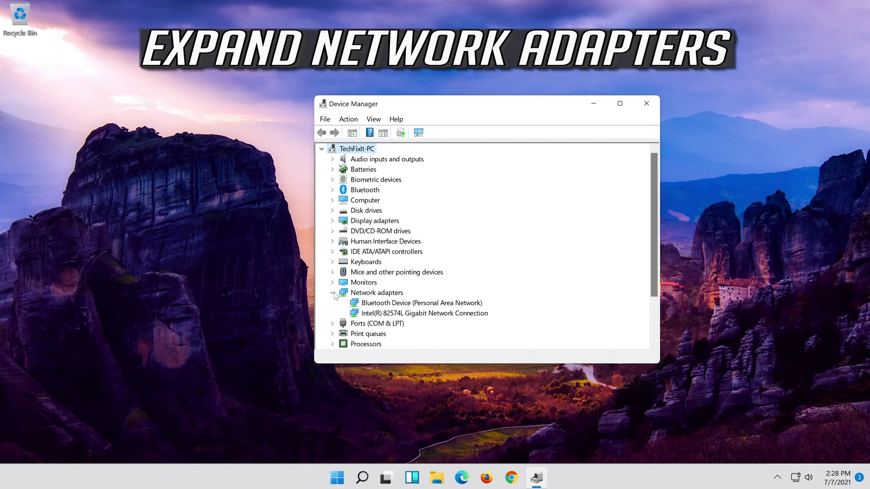
Step: Uninstall the Intel(R) 82574L Gigabit Network Connection device through its driver properties and confirm the removal
{"action": "left_click", "coordinate": [388, 314]}
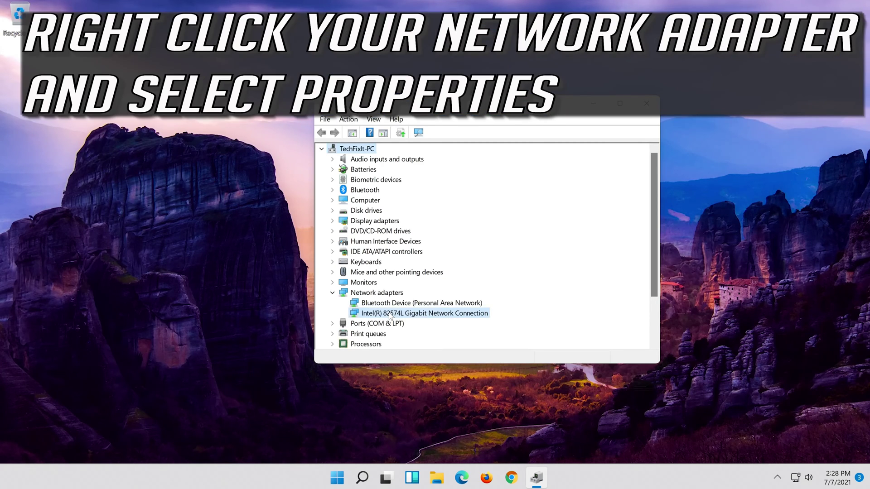
{"action": "right_click", "coordinate": [427, 315]}
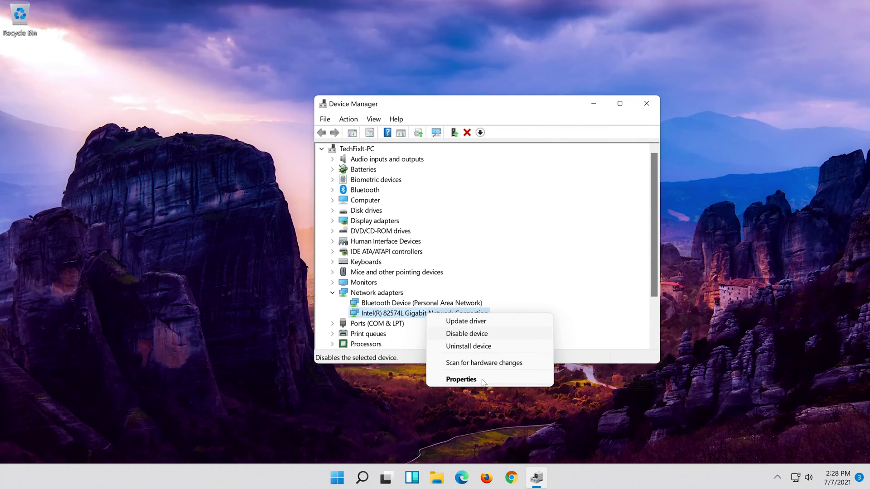
{"action": "left_click", "coordinate": [461, 380]}
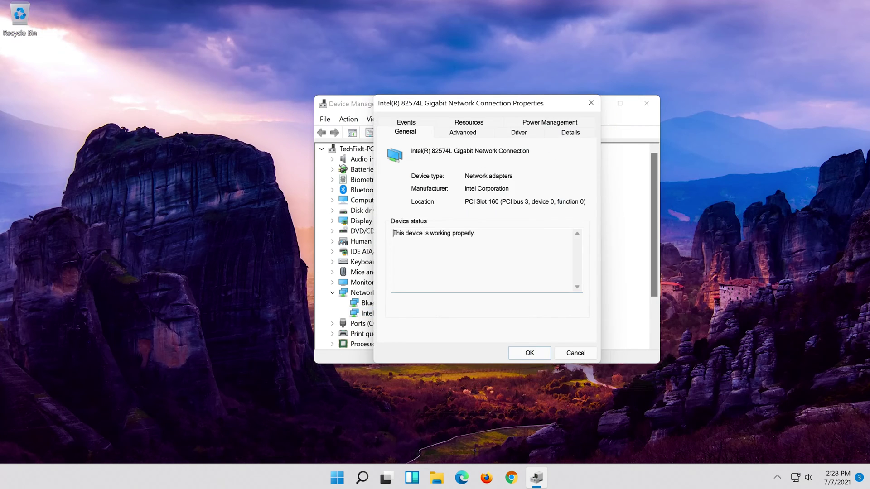
{"action": "left_click", "coordinate": [519, 132]}
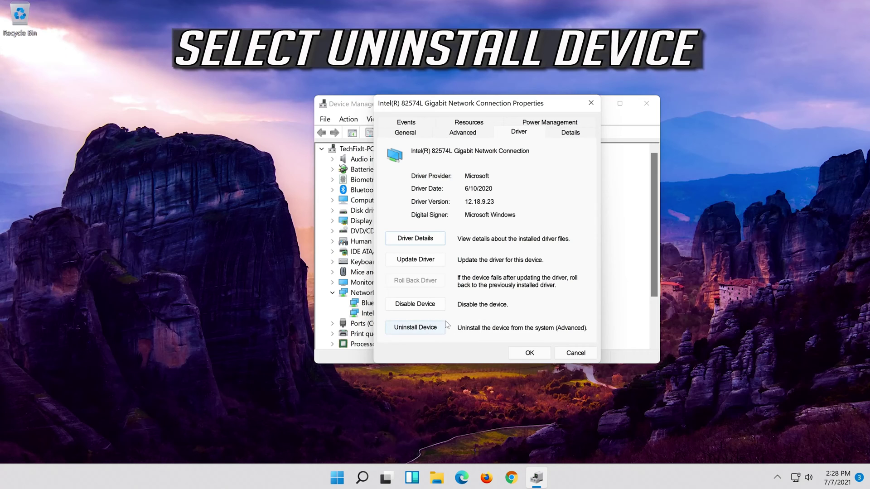
{"action": "left_click", "coordinate": [422, 331]}
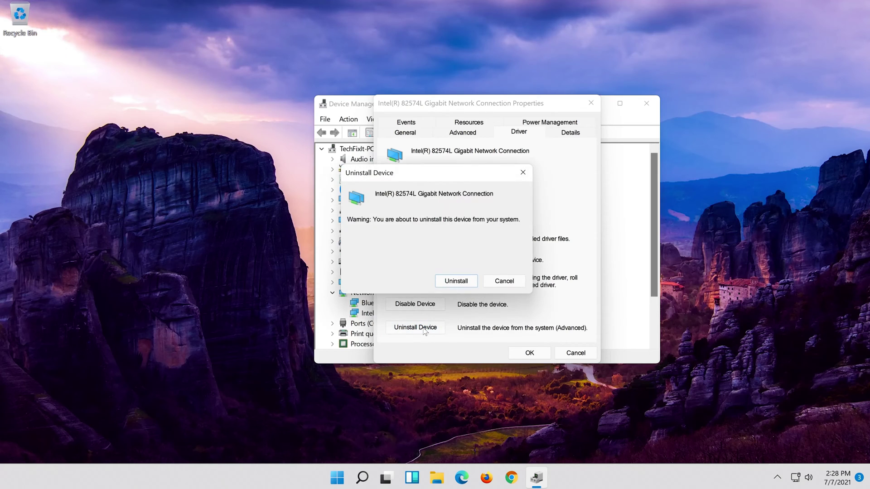
{"action": "left_click", "coordinate": [459, 284]}
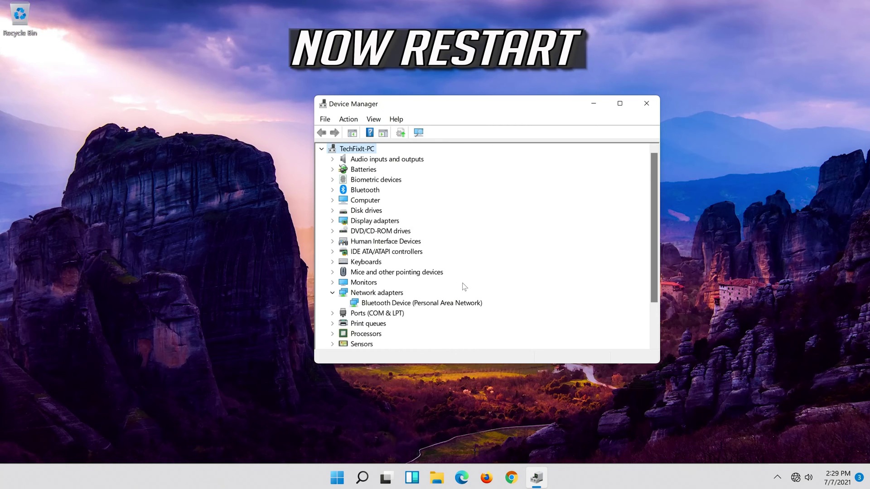
Step: Close Device Manager and restart the computer
{"action": "left_click", "coordinate": [646, 104]}
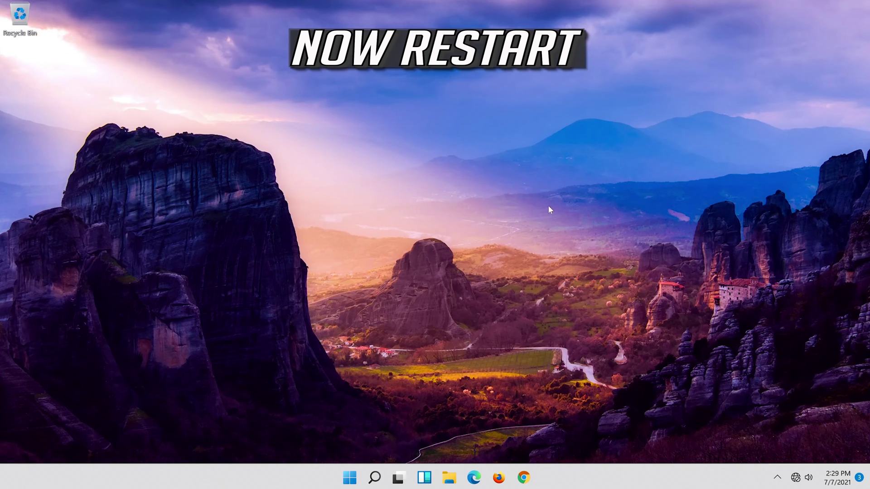
{"action": "left_click", "coordinate": [353, 478]}
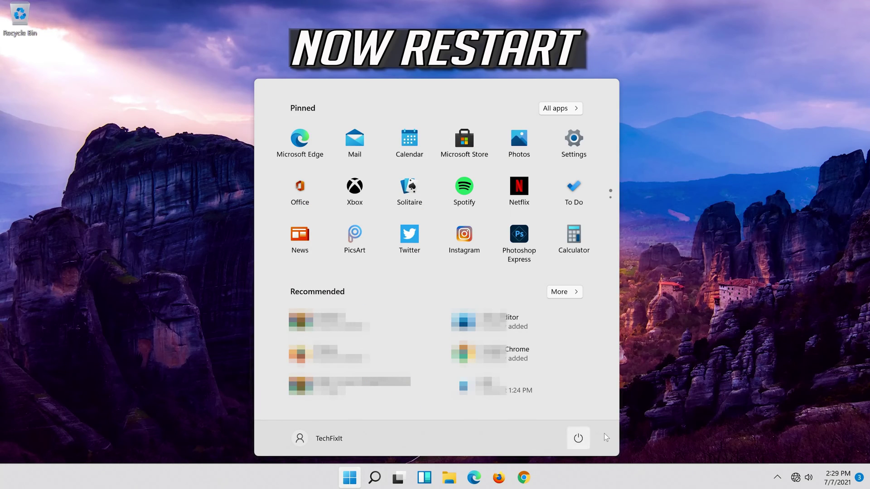
{"action": "left_click", "coordinate": [585, 442]}
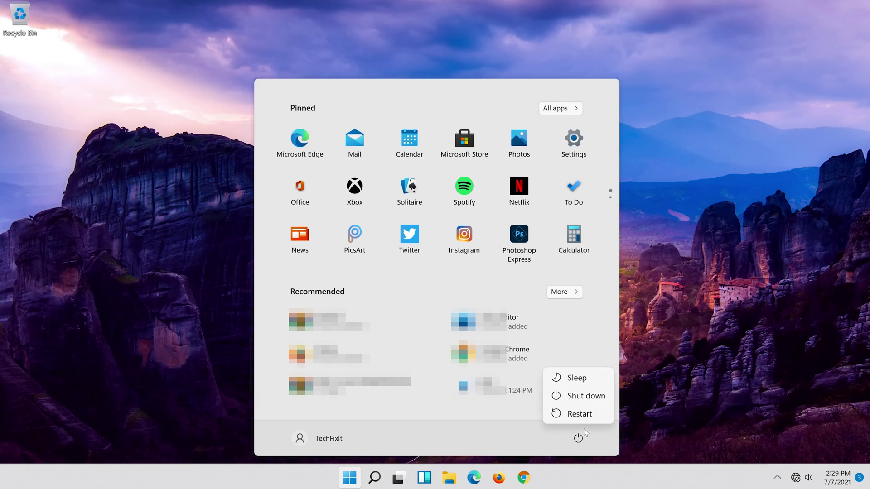
{"action": "left_click", "coordinate": [584, 415]}
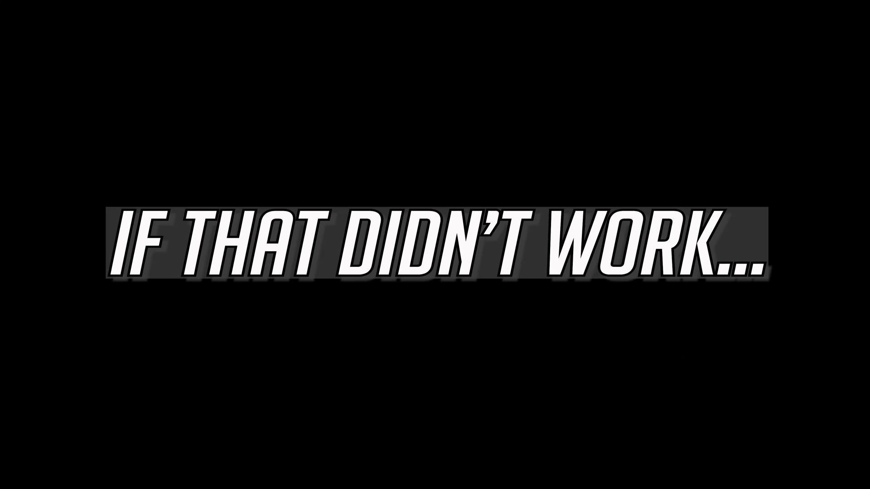
Step: Search for the Settings app, open it and go to the Proxy page under Network & internet
{"action": "left_click", "coordinate": [370, 484]}
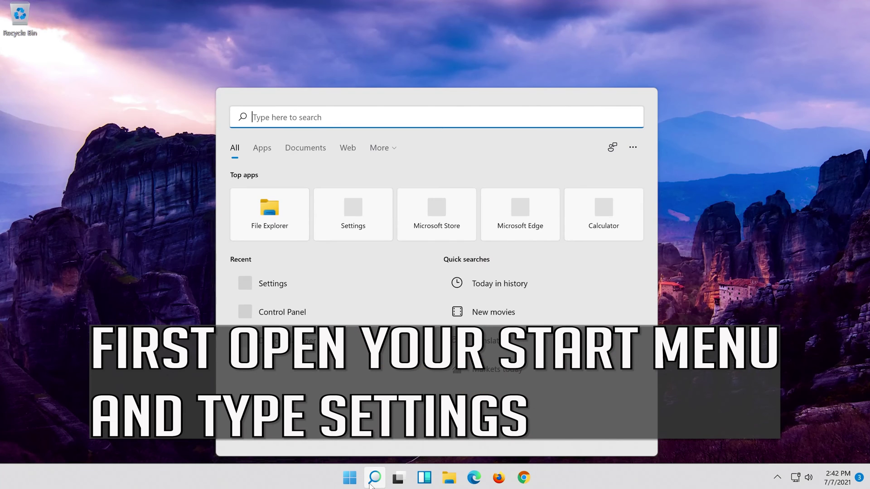
{"action": "type", "text": "settigs"}
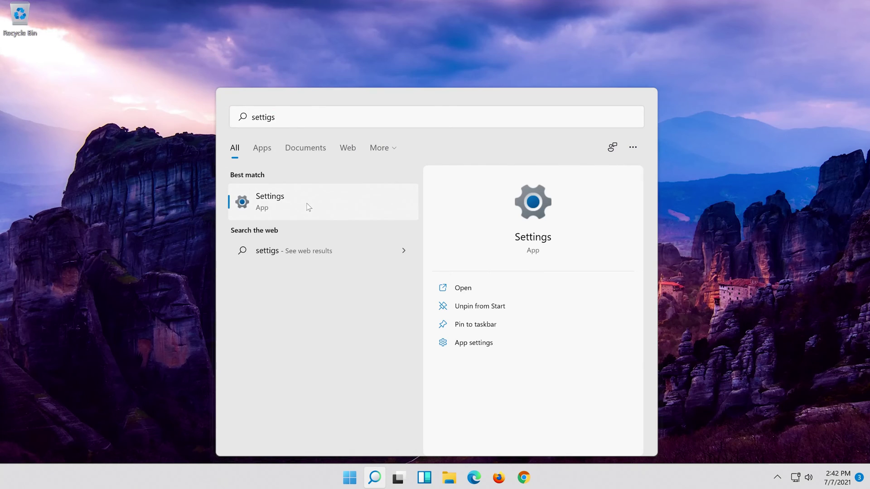
{"action": "left_click", "coordinate": [306, 206]}
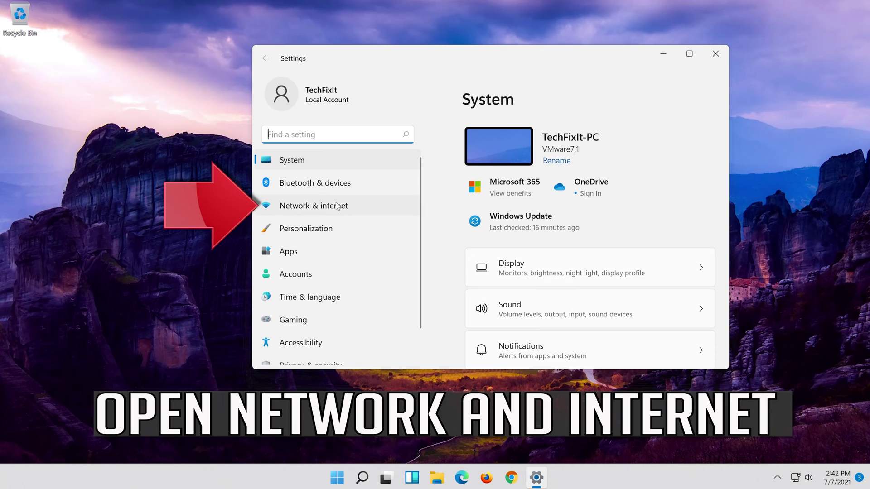
{"action": "left_click", "coordinate": [367, 206]}
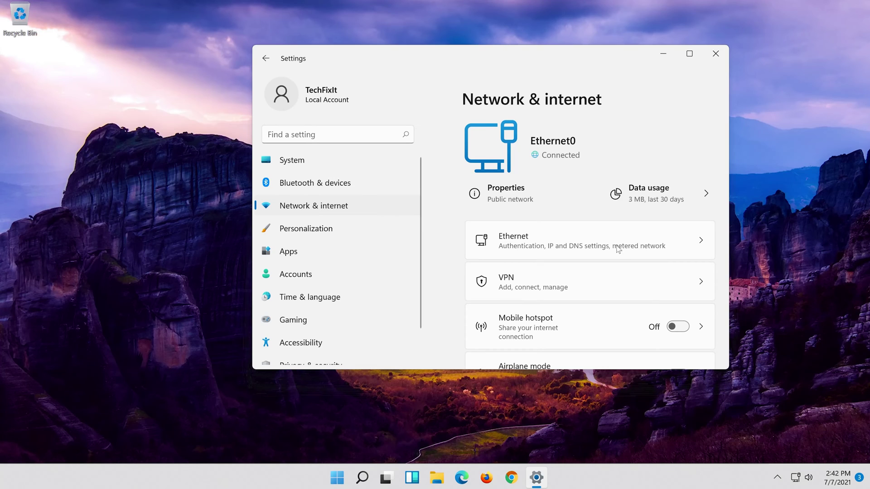
{"action": "scroll", "coordinate": [621, 250], "scroll_direction": "down", "scroll_amount": 2}
{"action": "scroll", "coordinate": [619, 247], "scroll_direction": "down", "scroll_amount": 1}
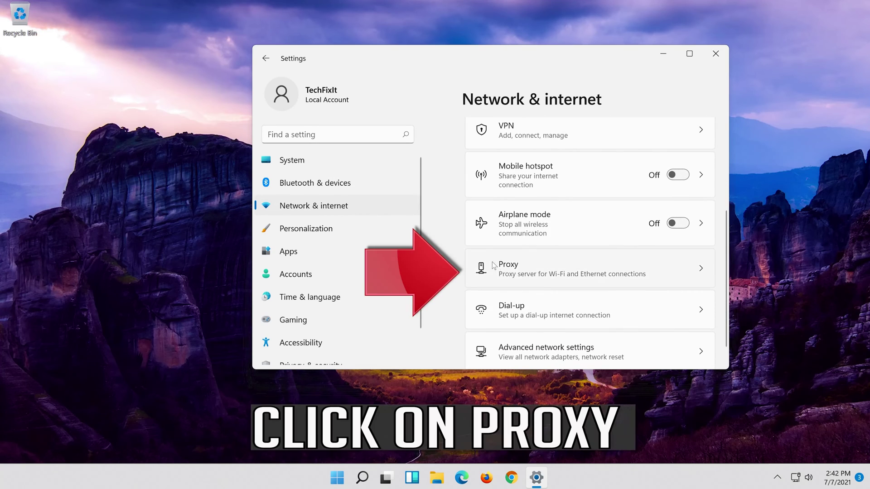
{"action": "left_click", "coordinate": [583, 276]}
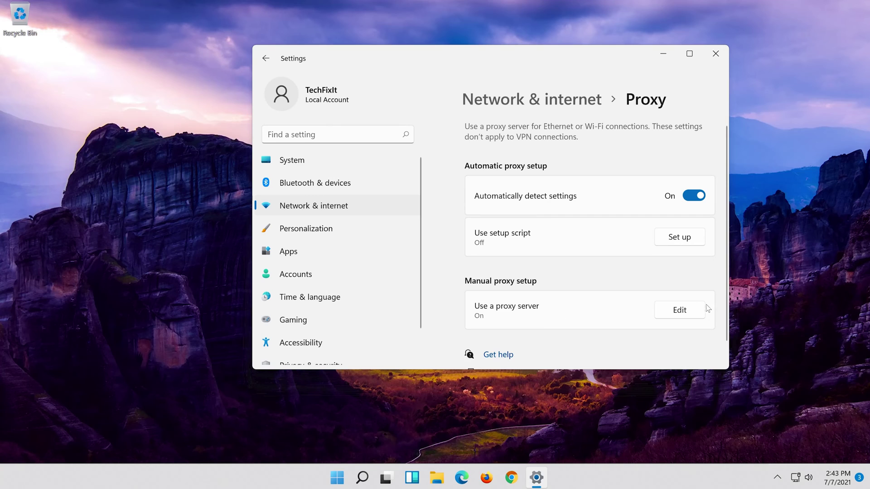
Step: Turn off the use of a manual proxy server, save the change and close Settings
{"action": "left_click", "coordinate": [680, 311]}
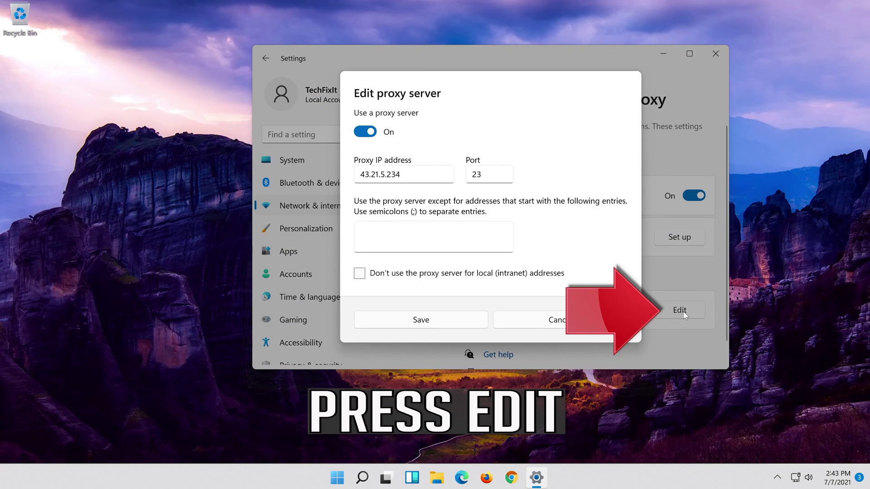
{"action": "left_click", "coordinate": [361, 132]}
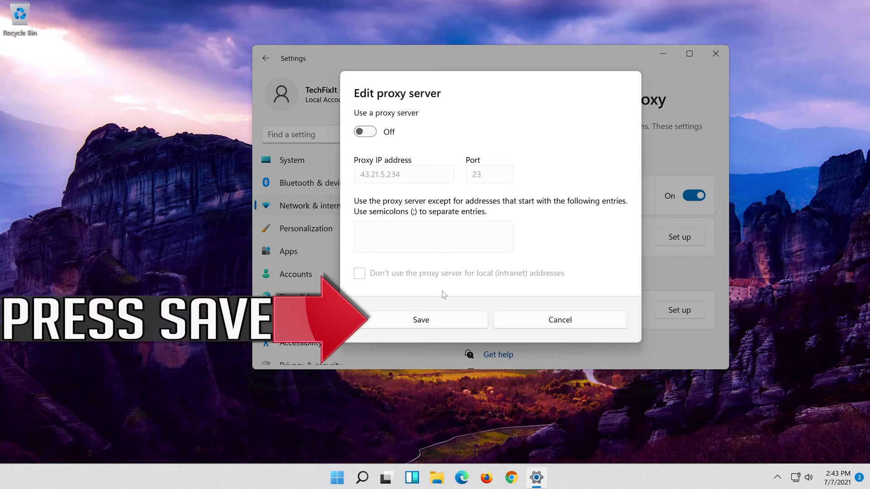
{"action": "left_click", "coordinate": [407, 324]}
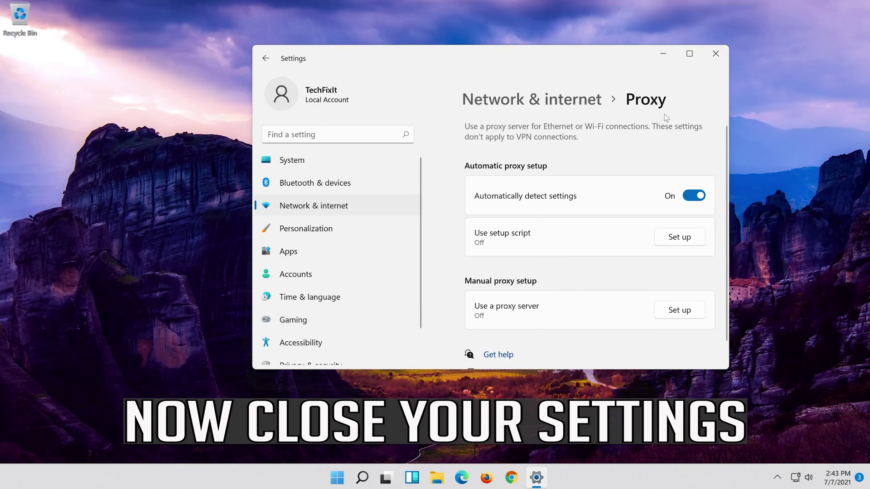
{"action": "left_click", "coordinate": [716, 54]}
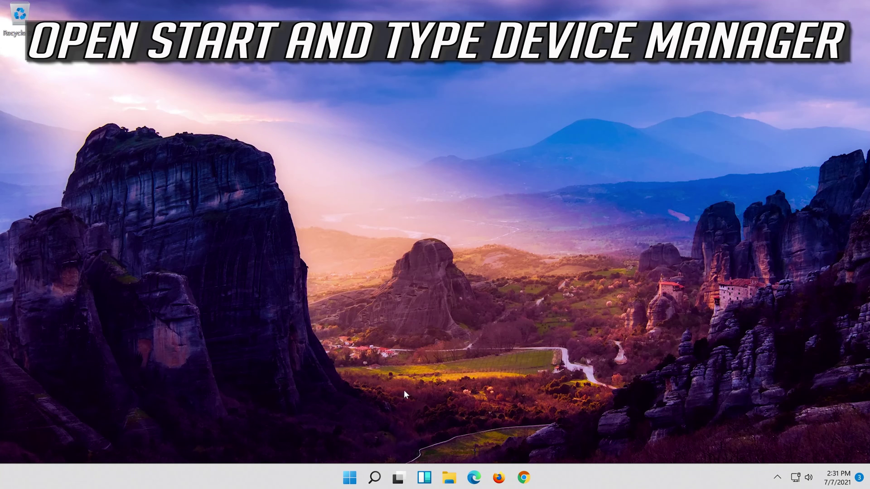
Step: Find Device Manager through the system search, open it and expand the Network adapters category
{"action": "left_click", "coordinate": [375, 478]}
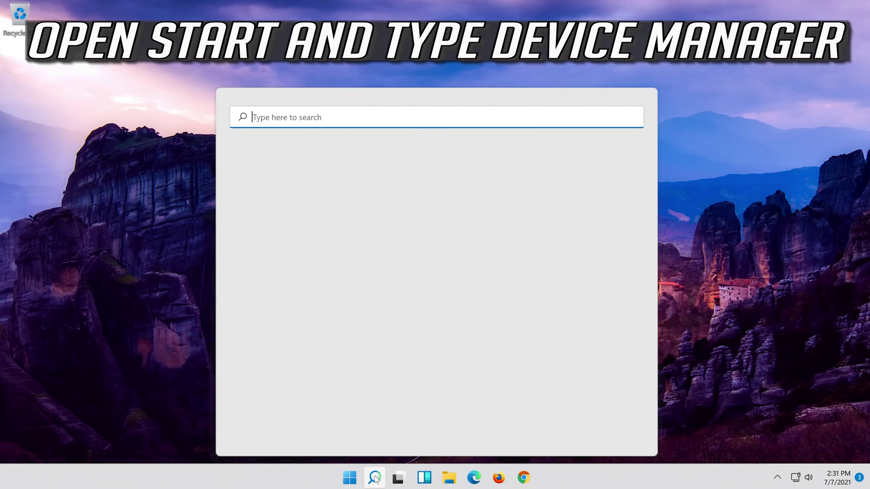
{"action": "type", "text": "dei"}
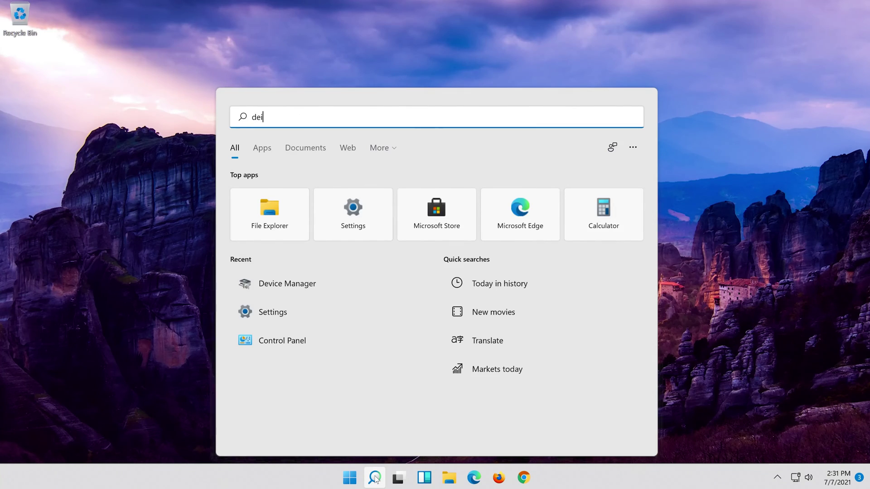
{"action": "key", "text": "BackSpace"}
{"action": "type", "text": "vice mana"}
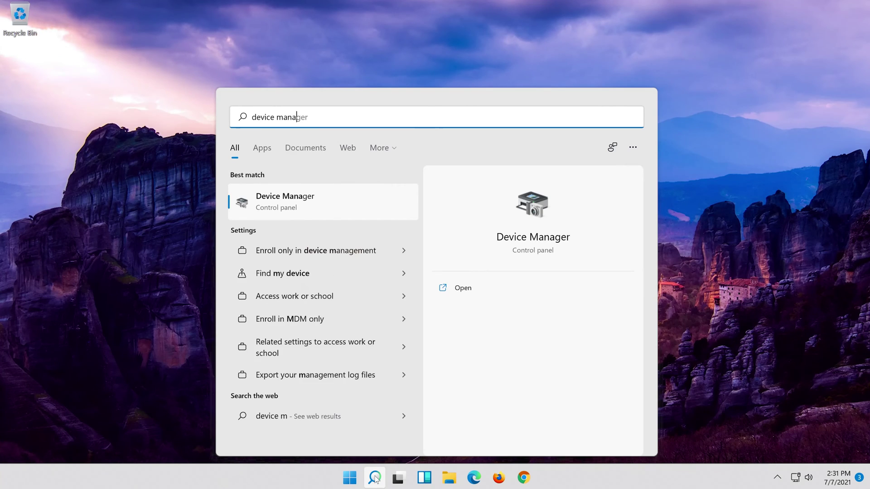
{"action": "type", "text": "ger"}
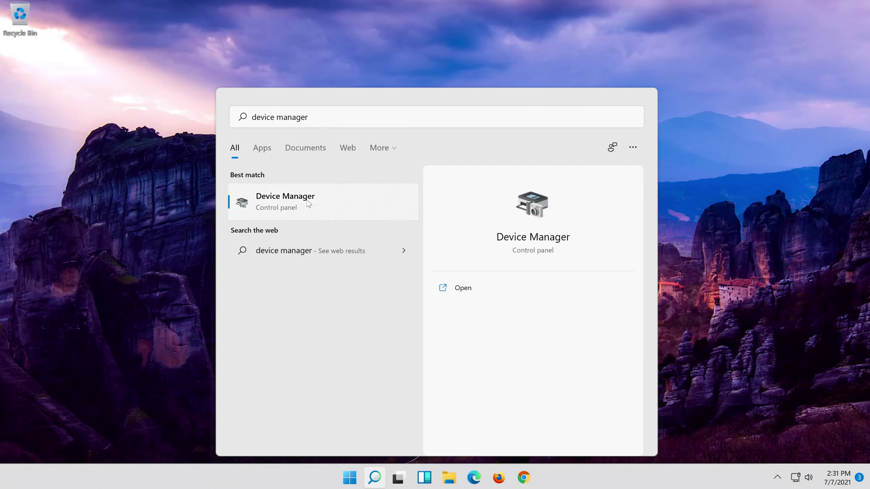
{"action": "left_click", "coordinate": [307, 203]}
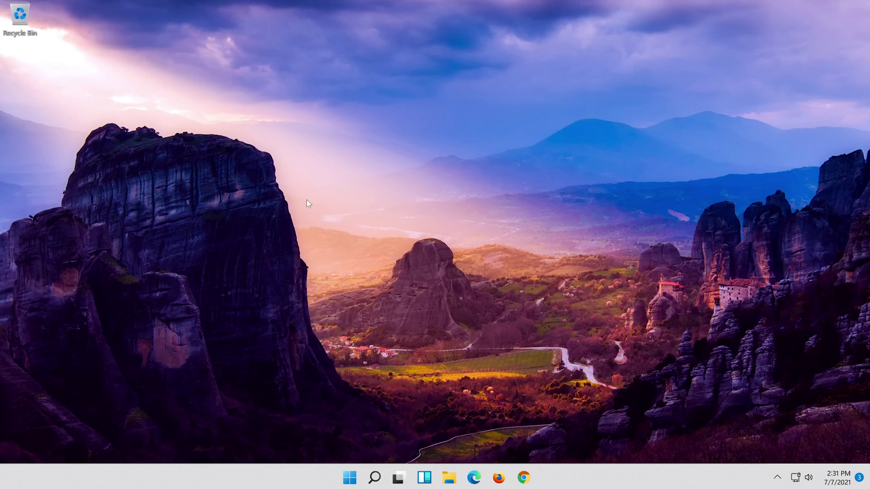
{"action": "left_click", "coordinate": [286, 295]}
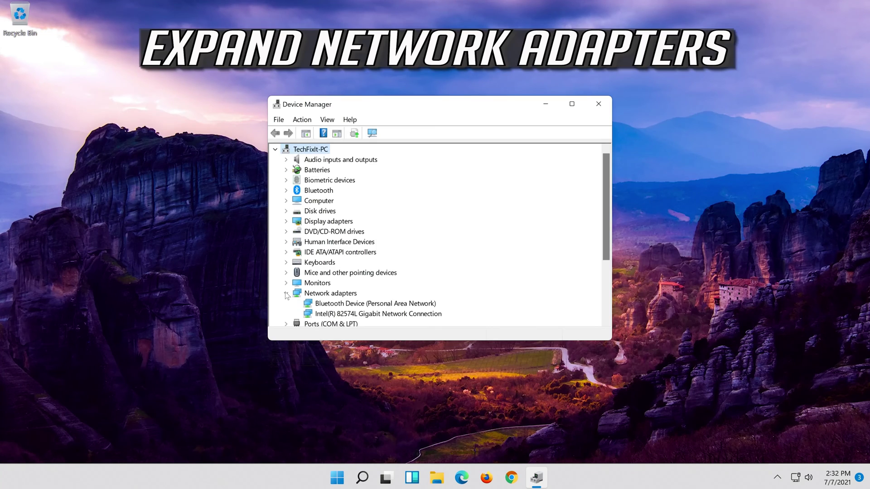
Step: Open the properties of the Intel(R) 82574L Gigabit Network Connection adapter and show its driver information
{"action": "left_click", "coordinate": [333, 315]}
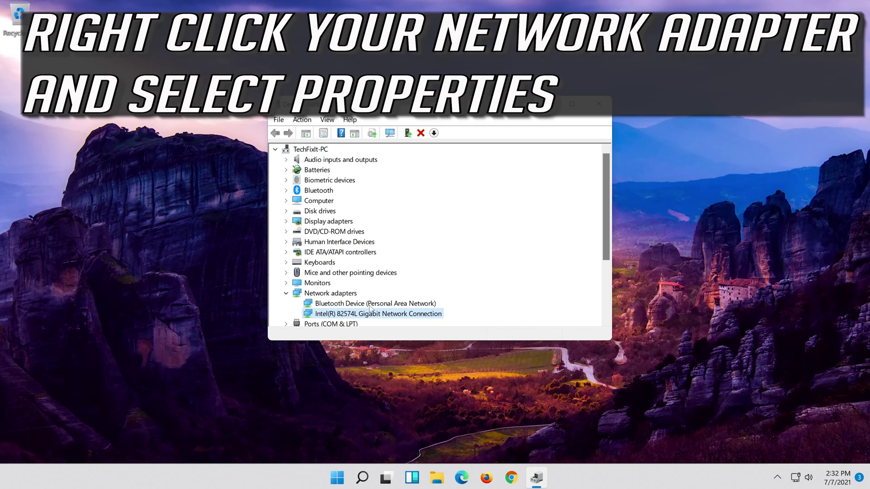
{"action": "right_click", "coordinate": [385, 315]}
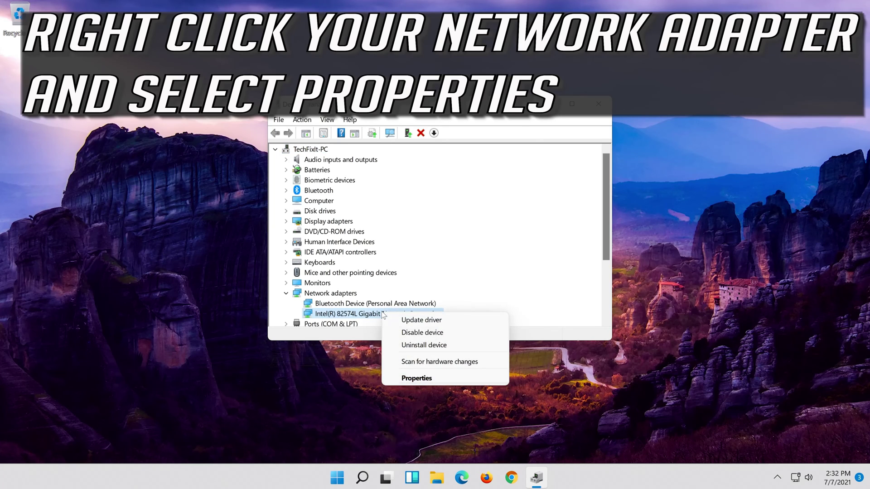
{"action": "left_click", "coordinate": [428, 379]}
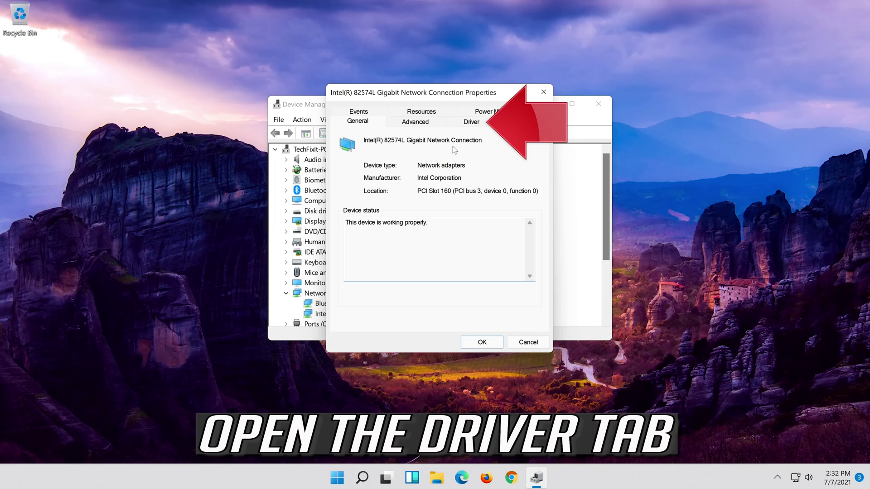
{"action": "left_click", "coordinate": [469, 122]}
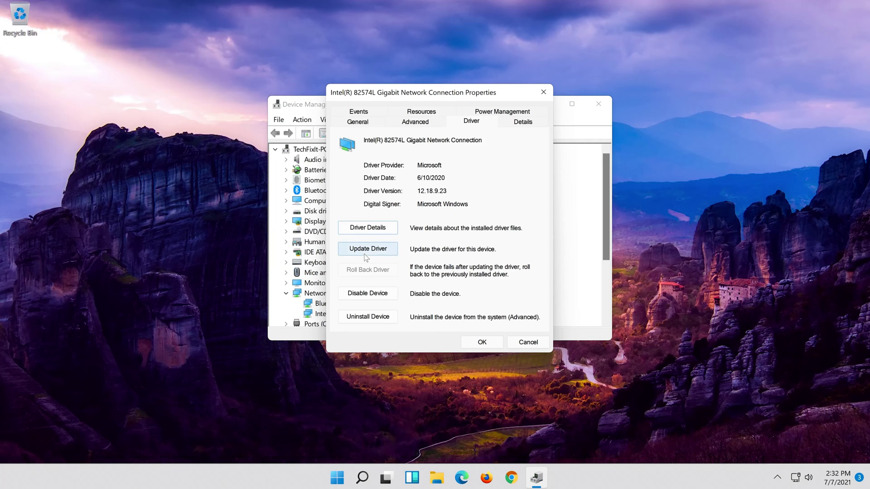
Step: Update the adapter driver manually by choosing Intel(R) 82574L Gigabit Network Connection from the list of drivers available on the computer
{"action": "left_click", "coordinate": [366, 254]}
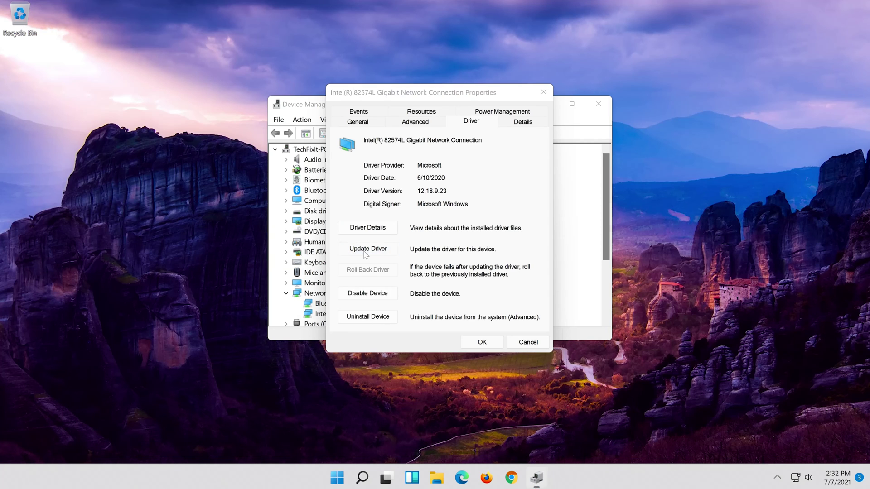
{"action": "left_click", "coordinate": [368, 249]}
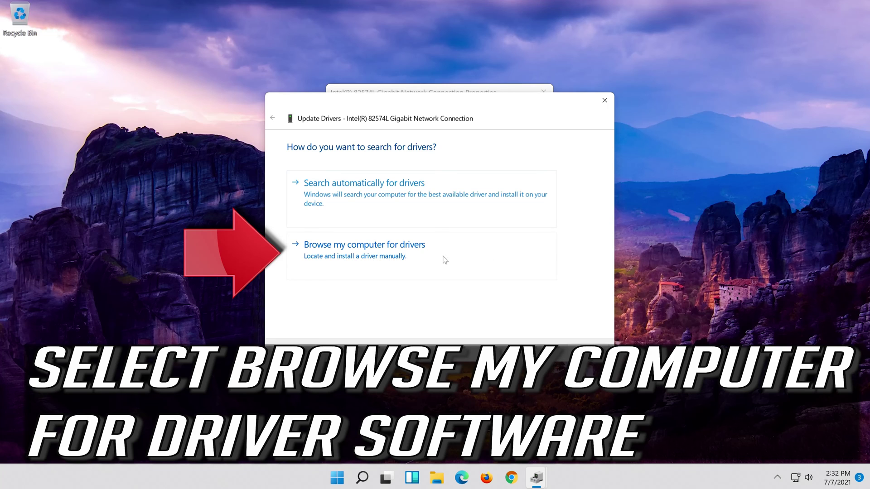
{"action": "left_click", "coordinate": [389, 264]}
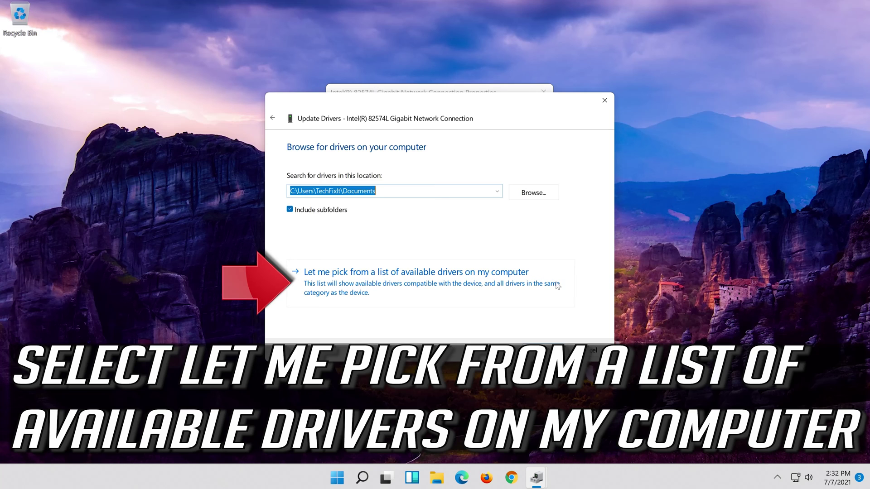
{"action": "left_click", "coordinate": [459, 289]}
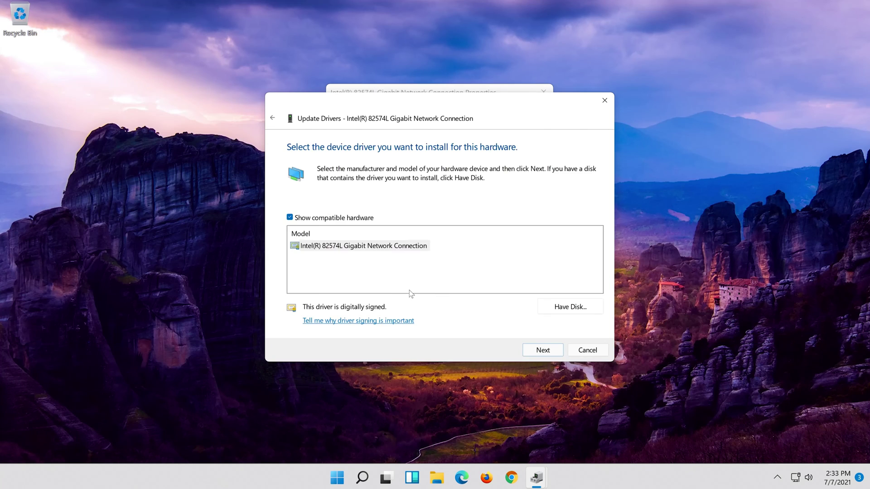
{"action": "left_click", "coordinate": [349, 244]}
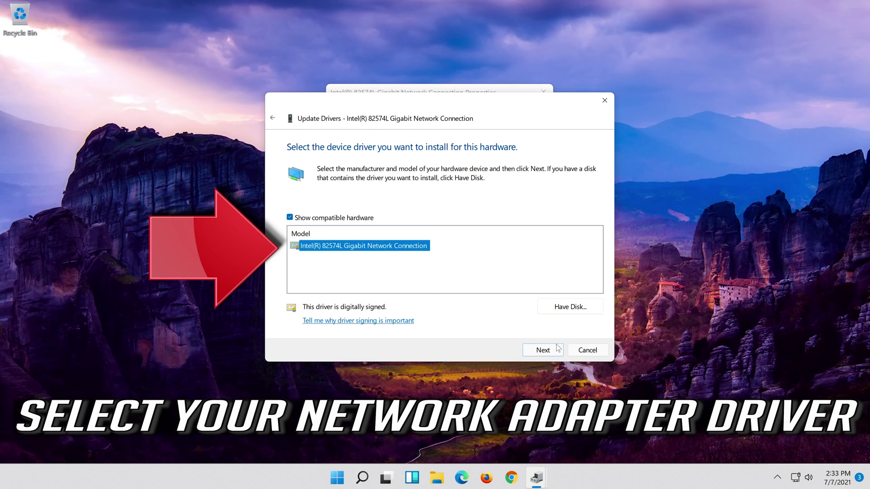
{"action": "left_click", "coordinate": [543, 350]}
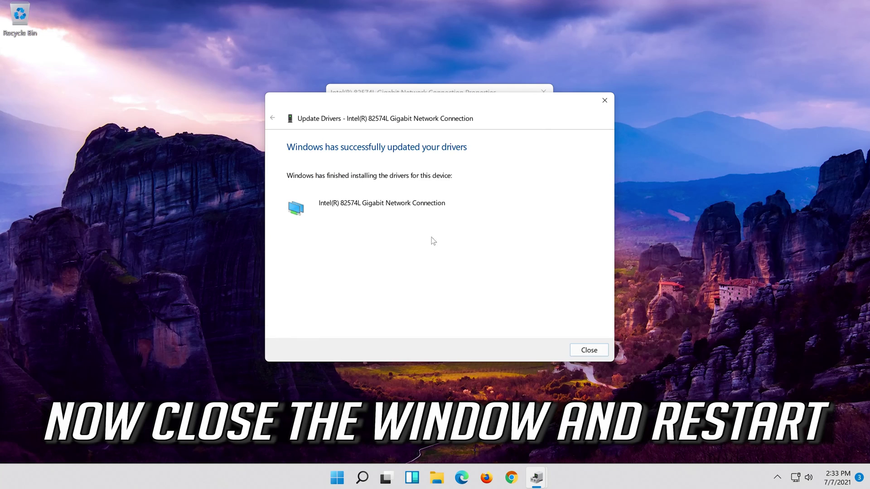
Step: Close the driver update wizard, the adapter properties and Device Manager
{"action": "left_click", "coordinate": [589, 350]}
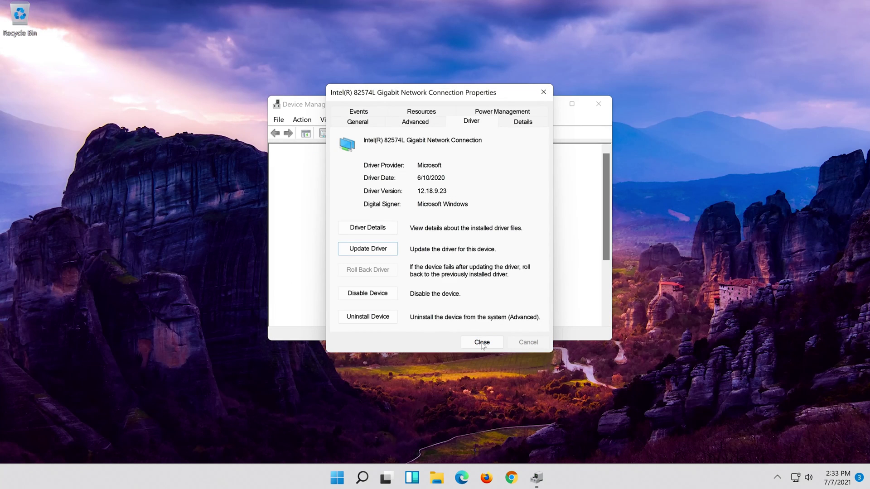
{"action": "left_click", "coordinate": [481, 342]}
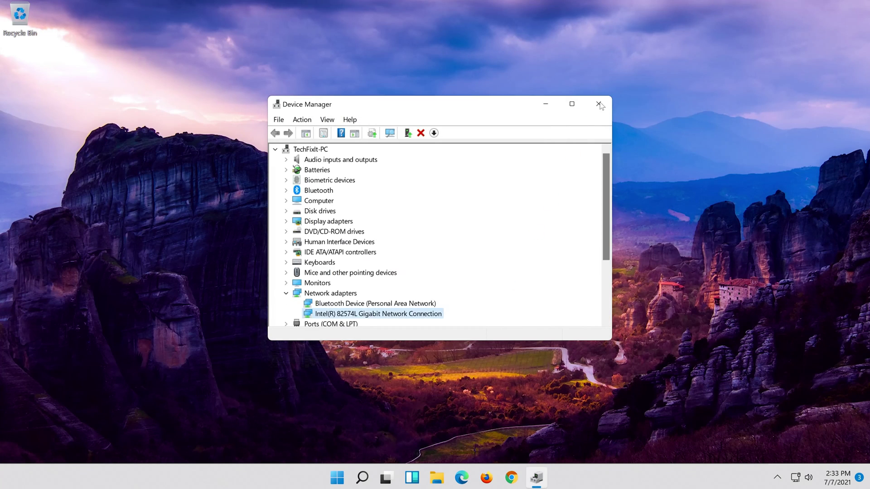
{"action": "left_click", "coordinate": [599, 105]}
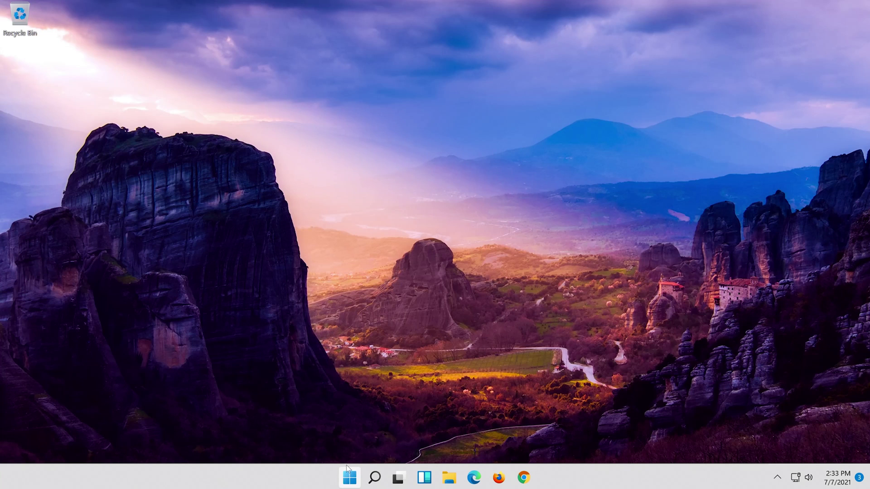